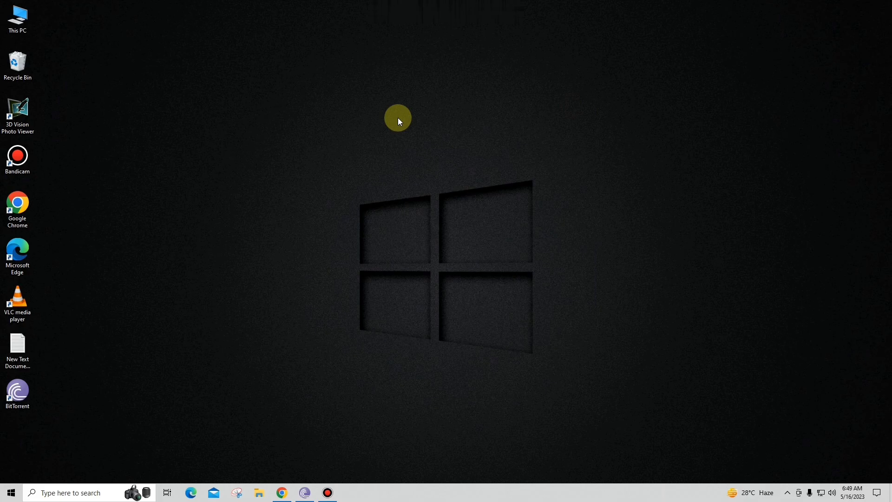
Bring the BitTorrent window back to the front and open Options > Preferences
click(305, 493)
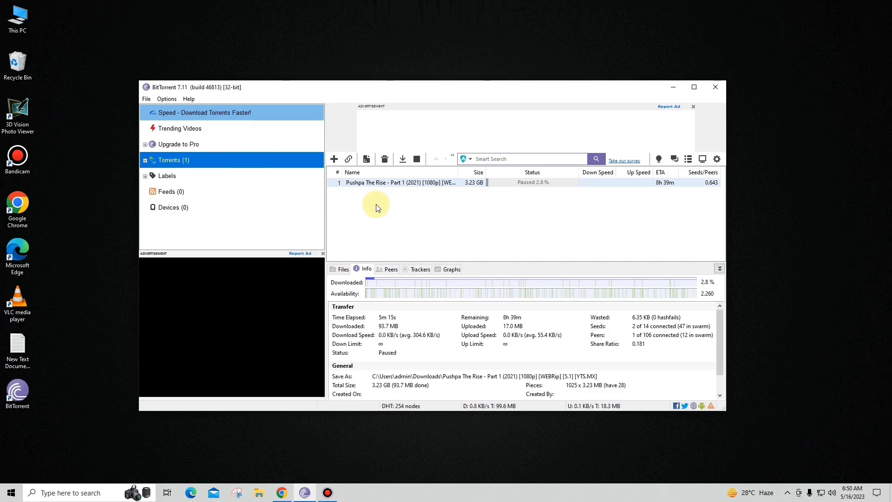
click(173, 99)
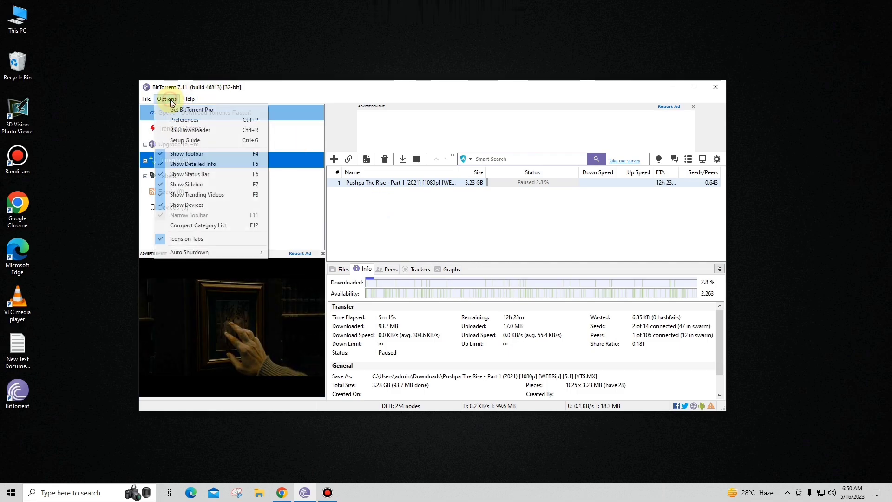
mouse_move(188, 96)
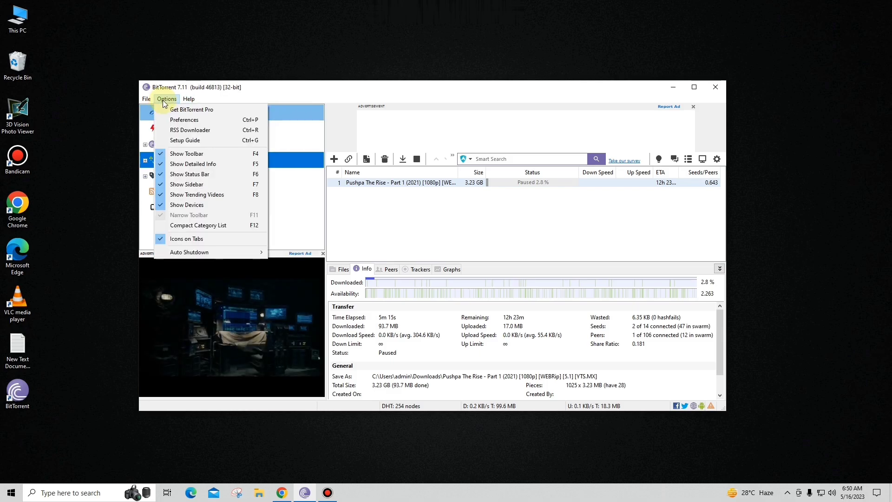
click(171, 121)
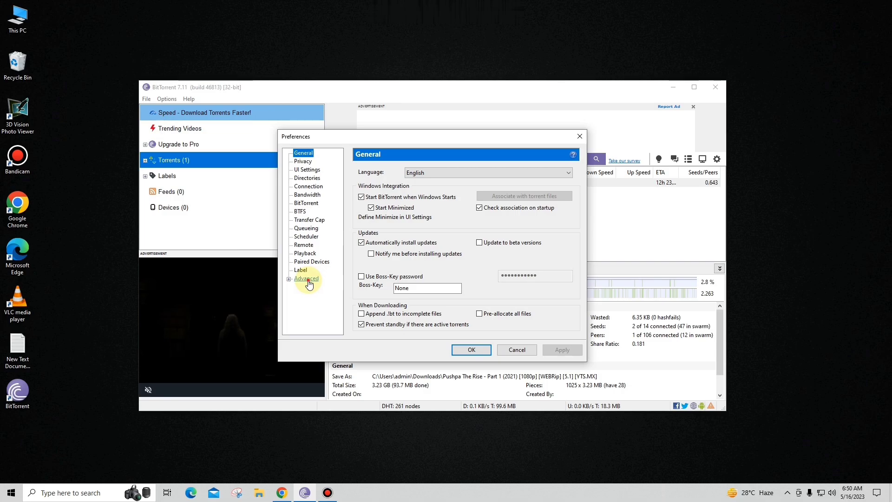
In Advanced settings, filter for 'bt' and change bt.connect_speed from 25 to 28
click(308, 280)
click(523, 183)
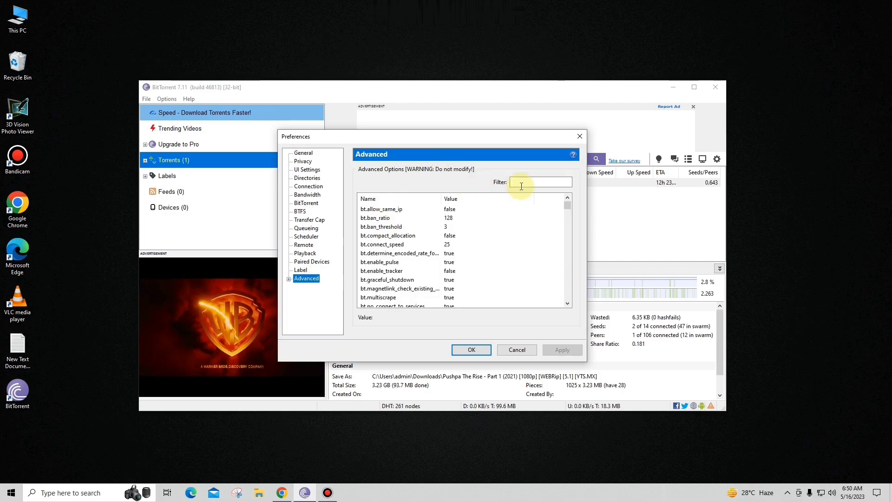
text(bt)
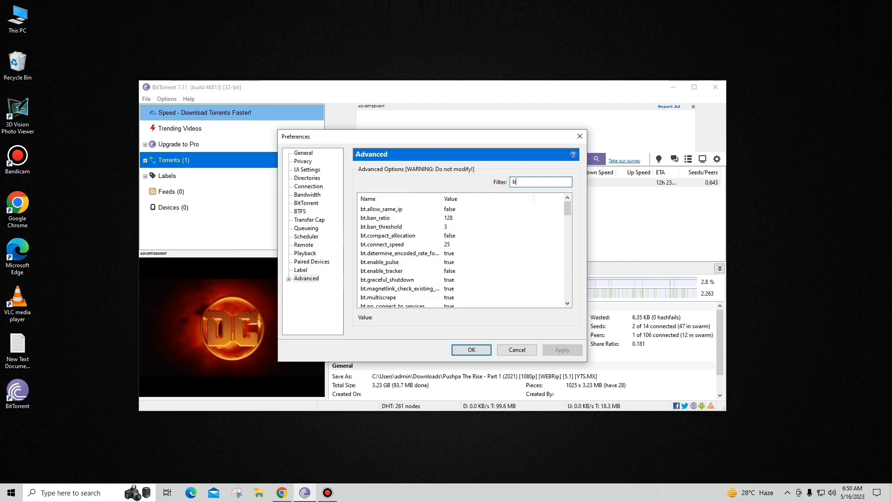
click(449, 245)
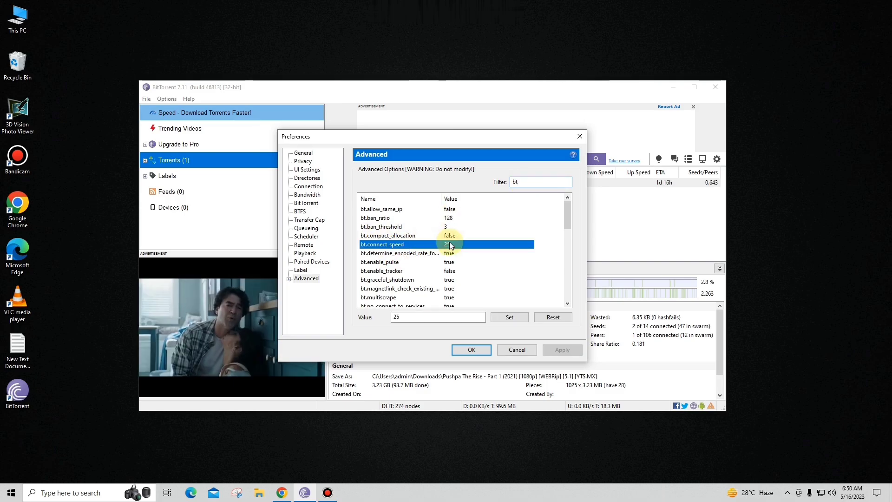
click(410, 317)
key(BackSpace)
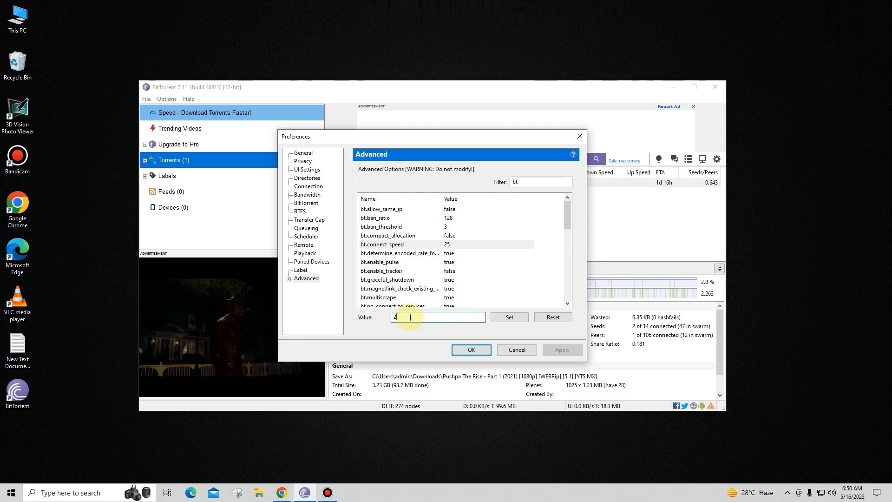
text(8)
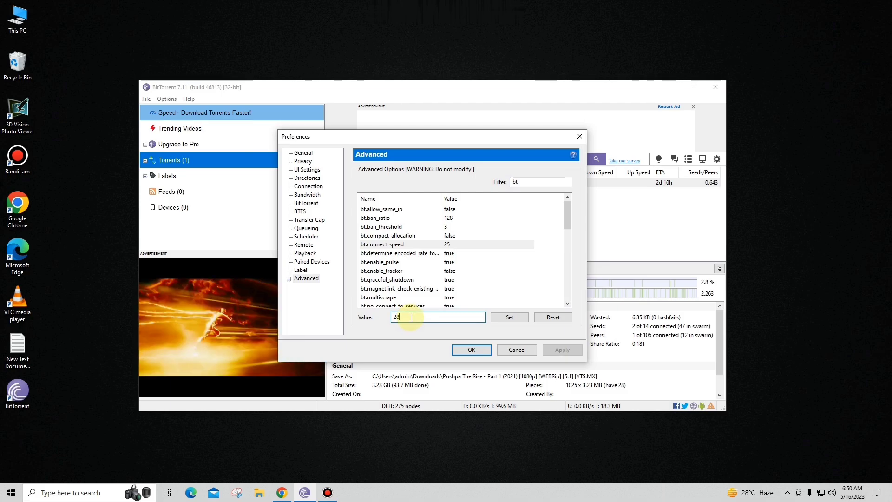
click(510, 317)
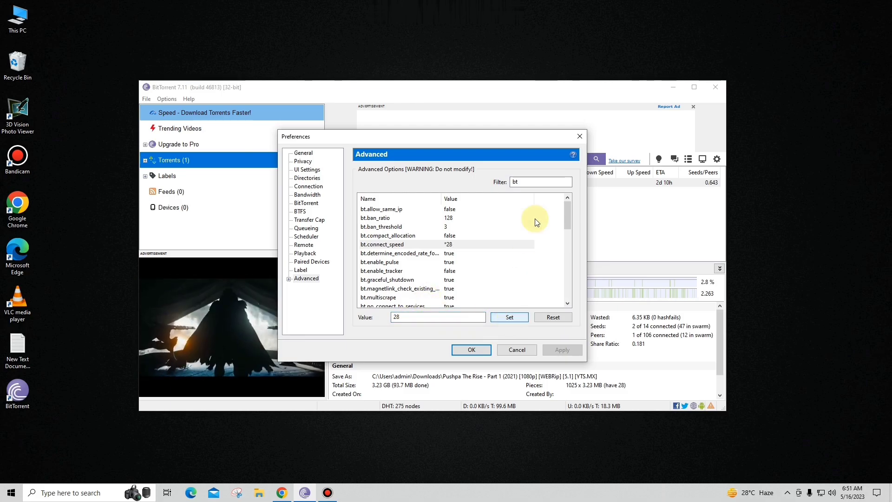
Filter for 'gui' and change gui.update_rate from 1000 to 2000
double_click(536, 182)
key(BackSpace)
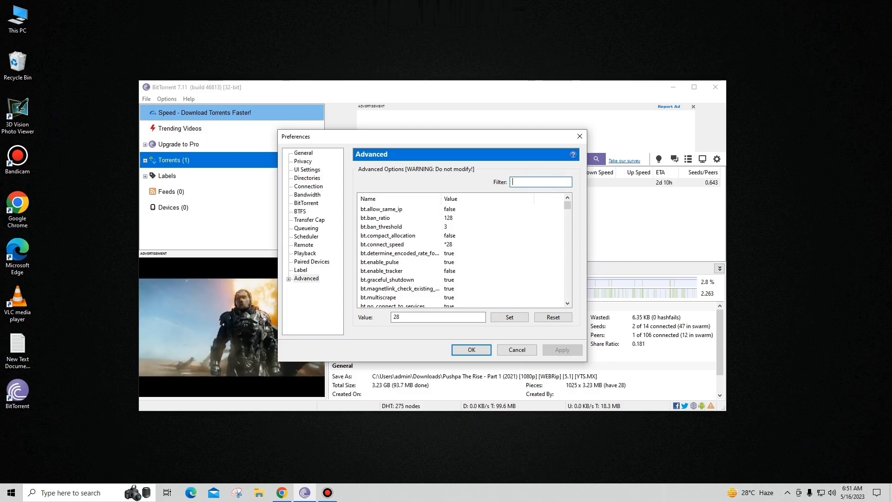
text(gui)
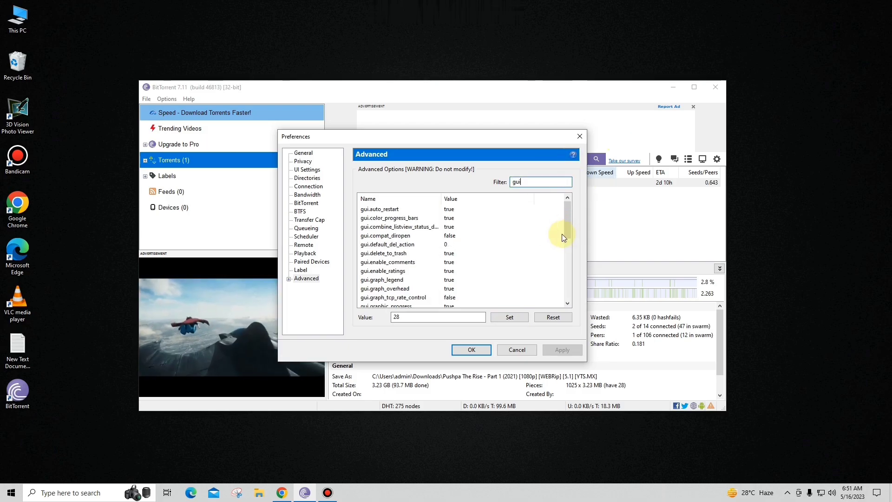
drag(568, 225, 568, 293)
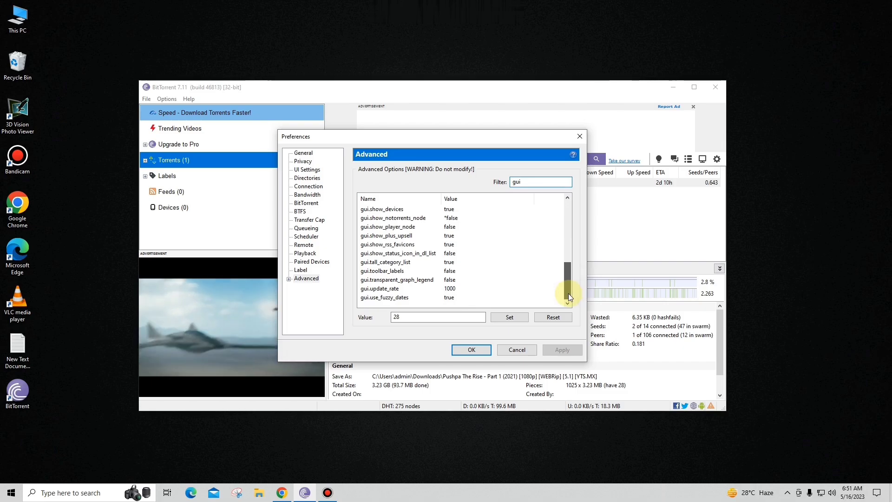
click(448, 290)
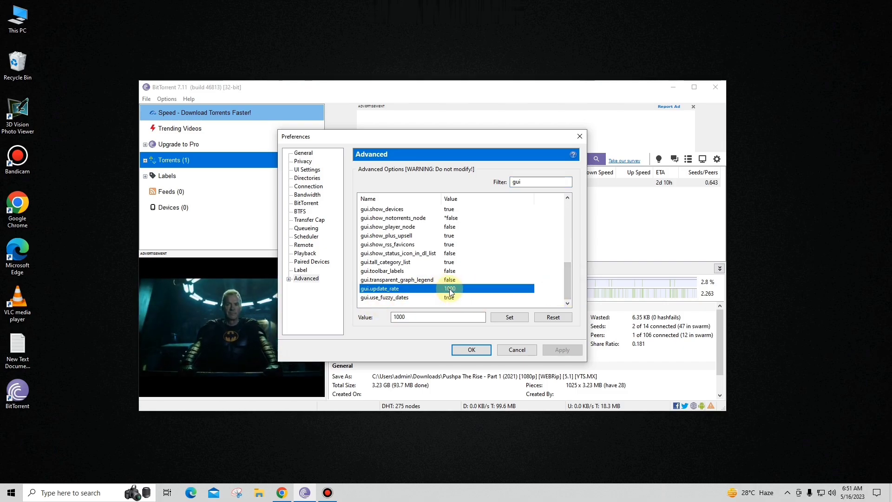
click(439, 317)
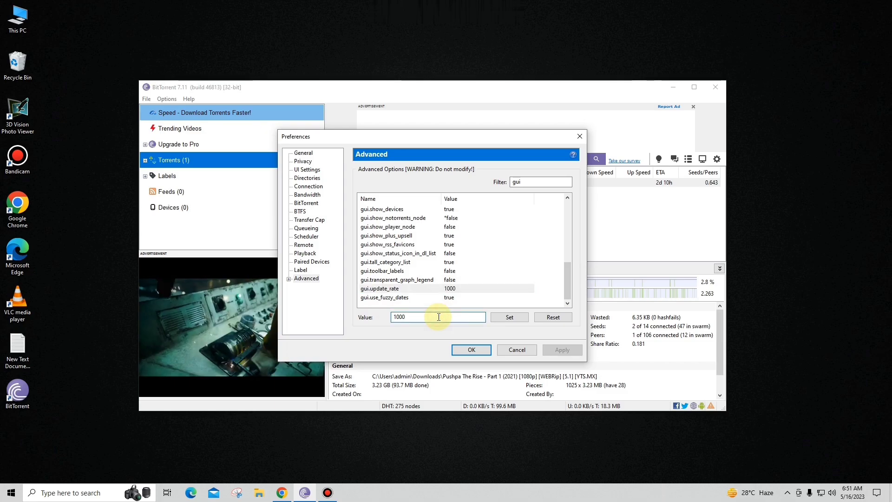
key(BackSpace)
key(BackSpace)
key(BackSpace)
key(BackSpace)
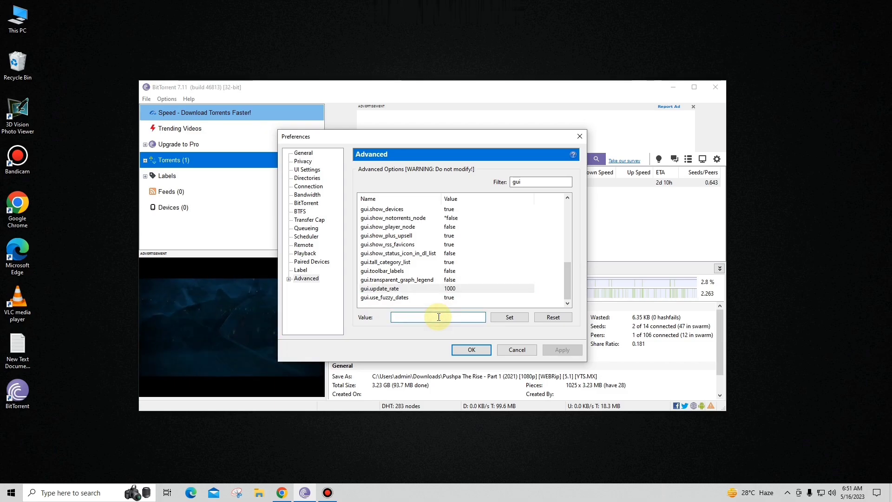
text(2000)
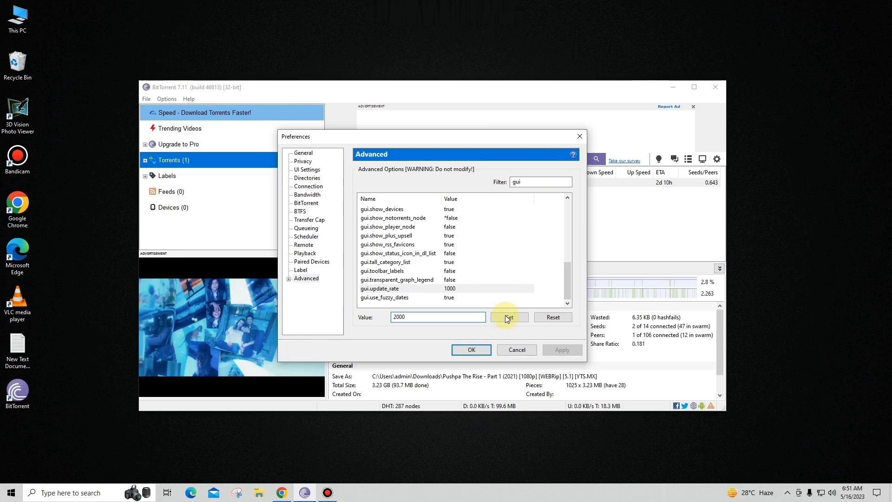
click(505, 316)
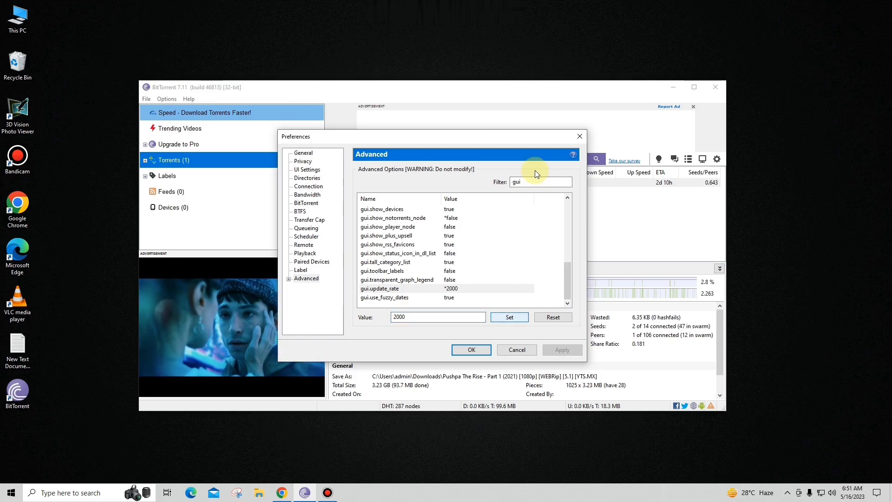
click(532, 182)
Filter for 'net' and set net.outgoing_port to 50
key(BackSpace)
key(BackSpace)
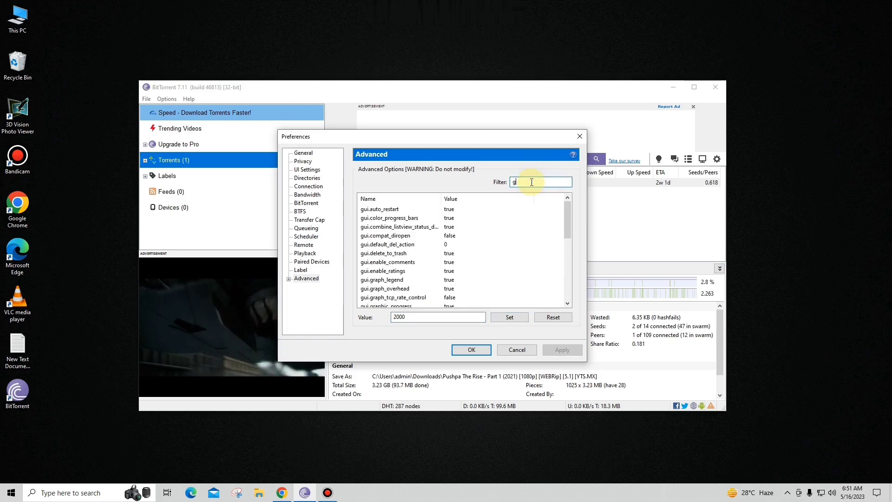
key(BackSpace)
text(n)
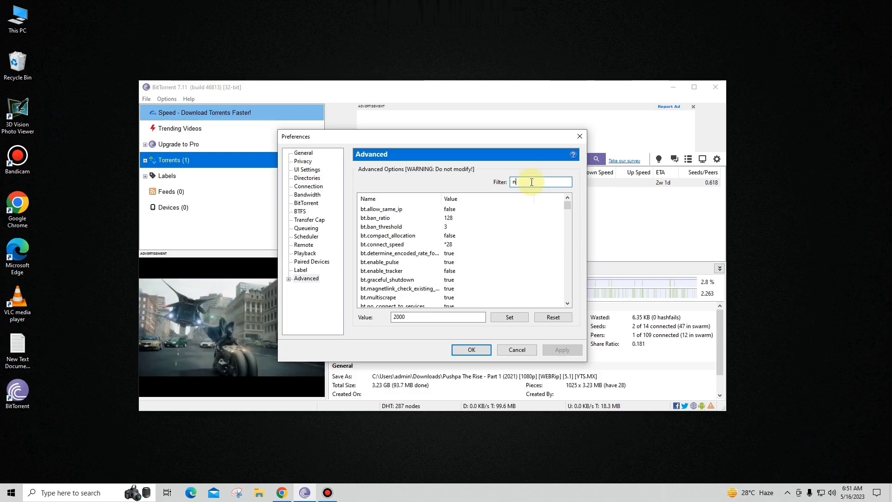
text(et)
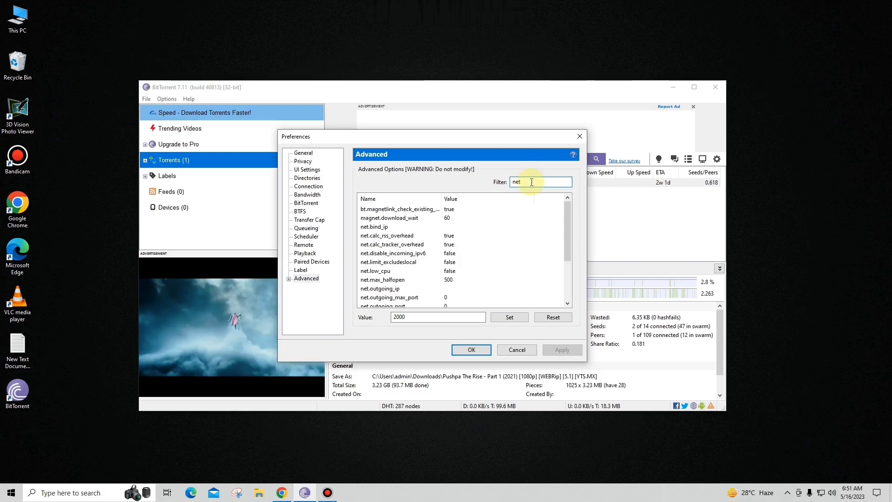
scroll(566, 230, down, 1)
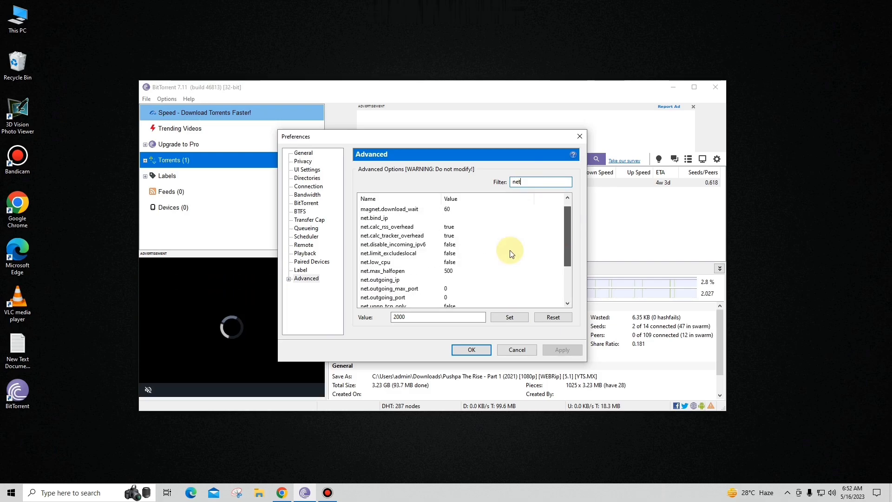
click(381, 298)
click(412, 317)
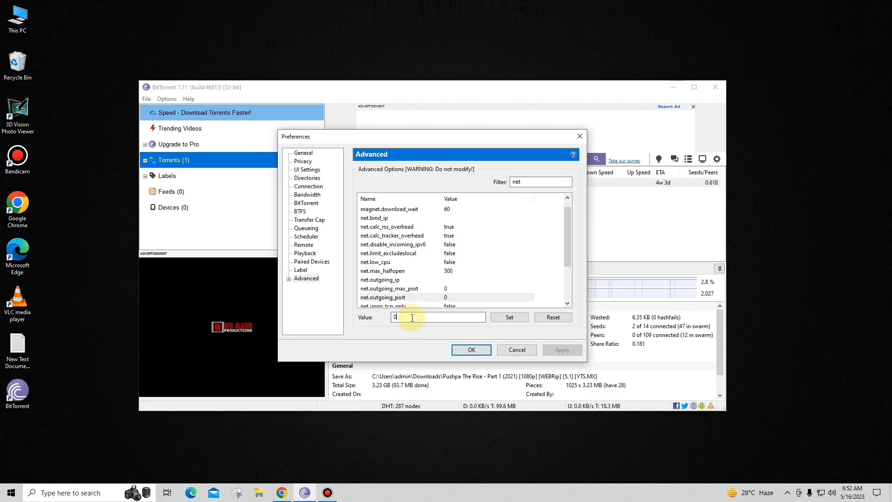
key(BackSpace)
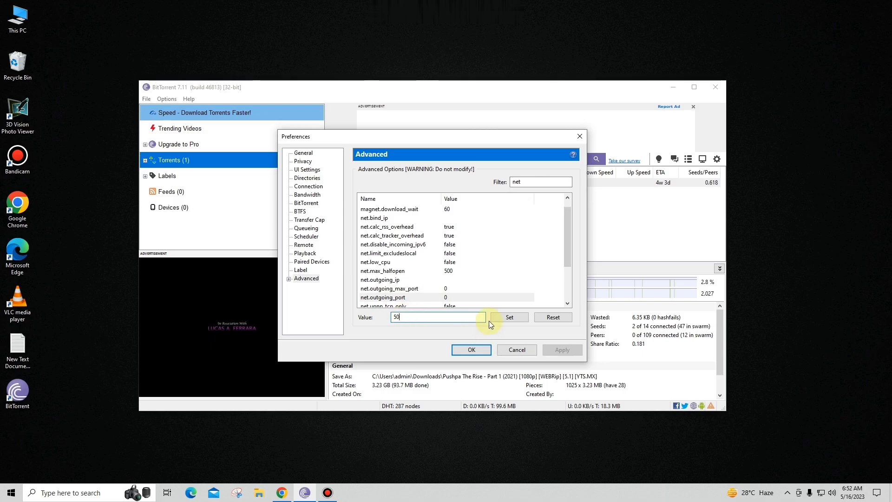
click(502, 317)
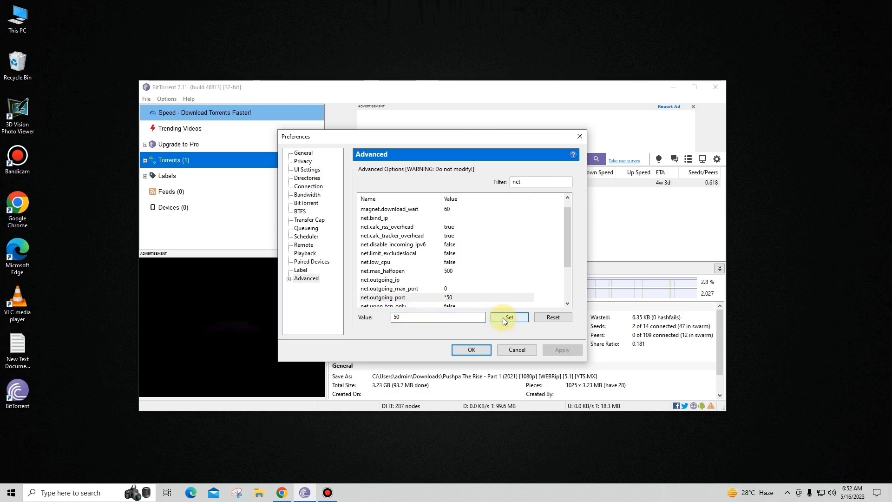
Filter for 'peer' and change peer.disconnect_inactive_interval from 300 to 125, then clear the filter
double_click(525, 183)
key(BackSpace)
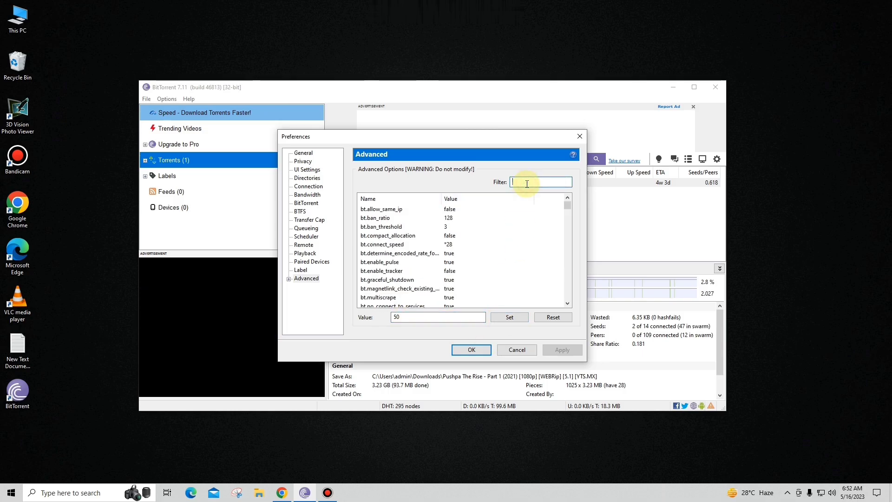
text(pee)
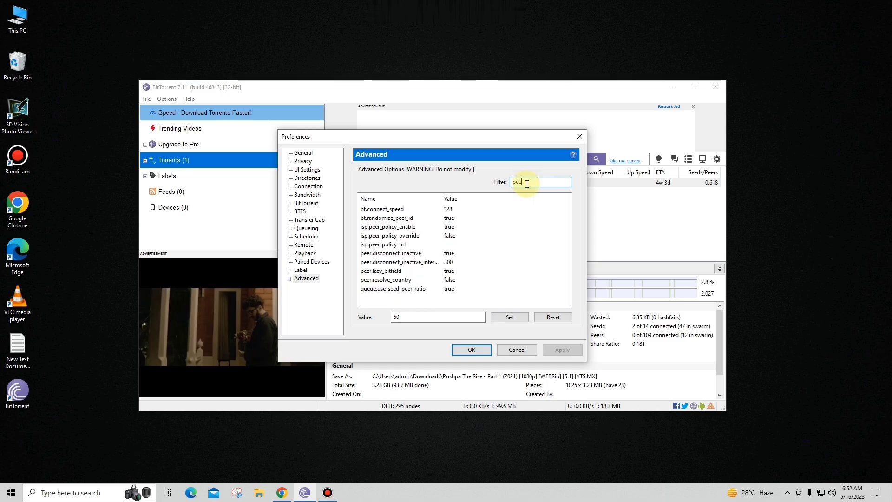
text(r)
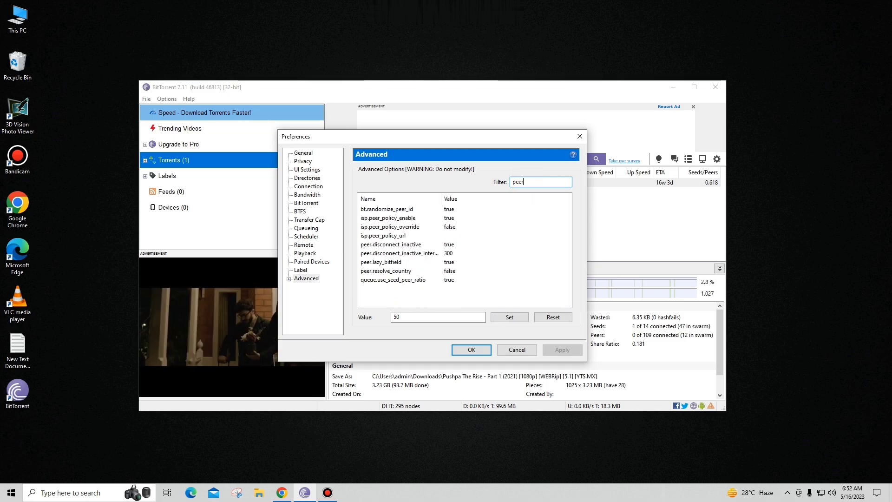
click(431, 253)
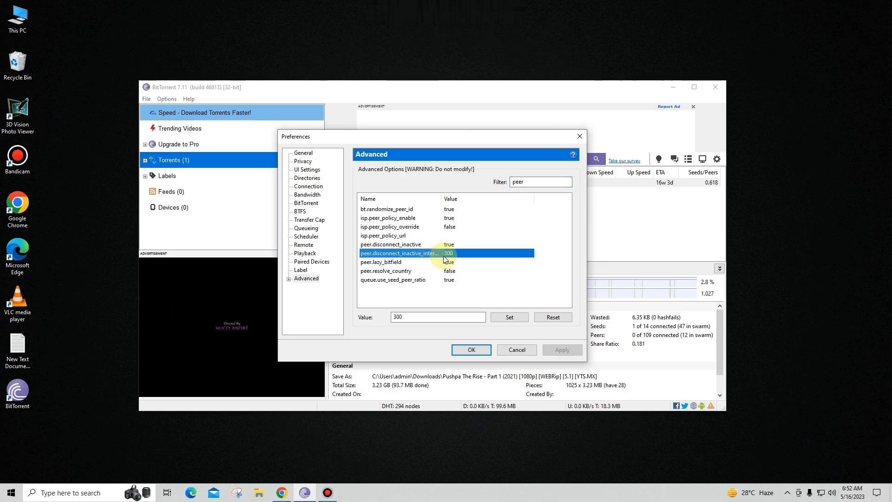
double_click(435, 316)
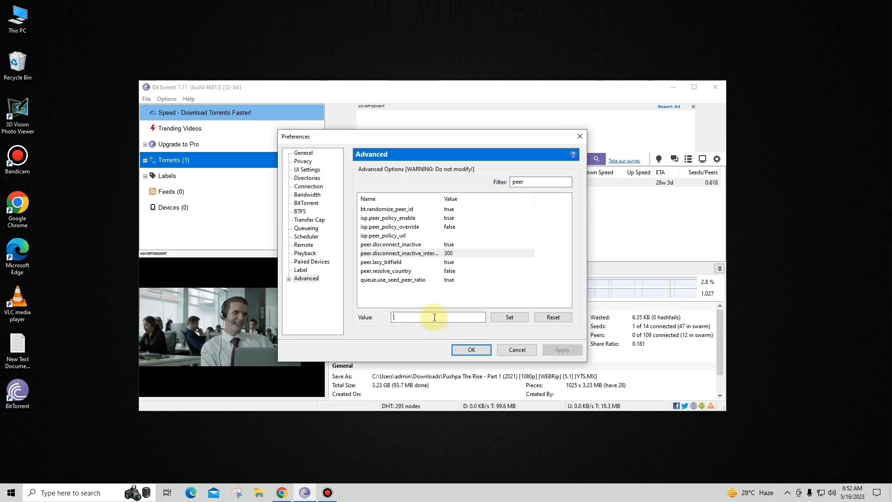
text(125)
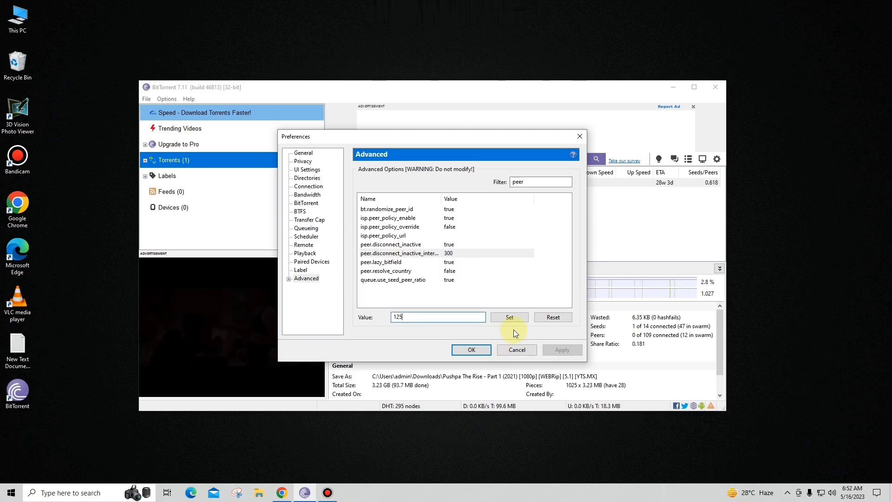
click(518, 319)
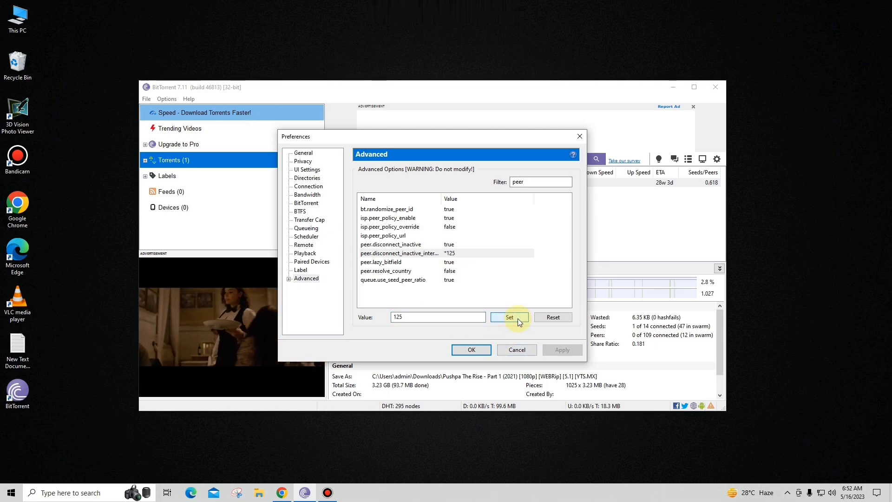
click(530, 184)
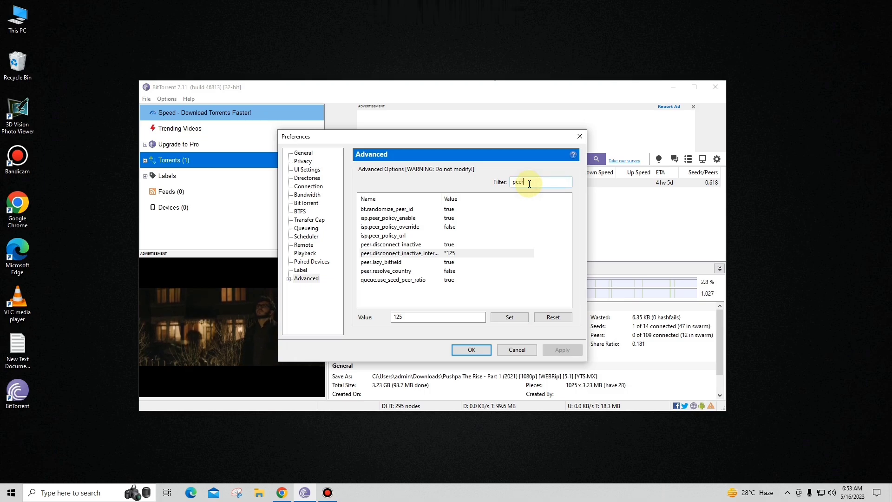
key(BackSpace)
key(BackSpace)
key(BackSpace)
key(BackSpace)
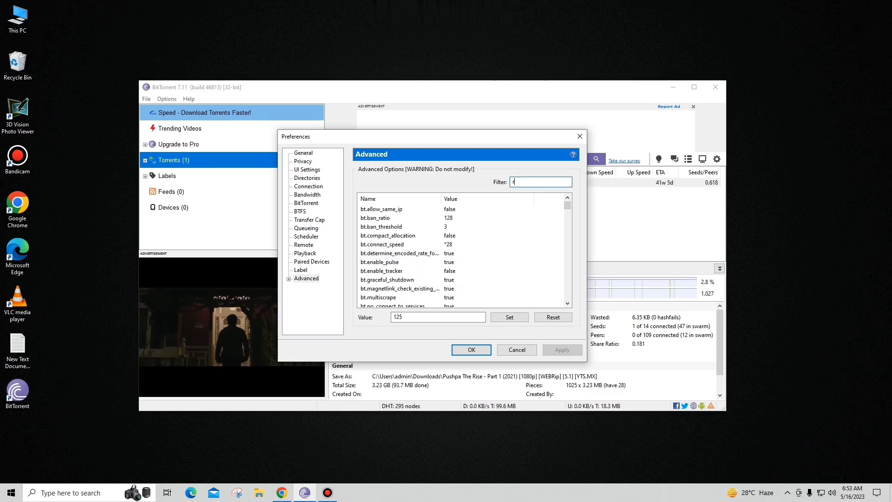
Filter for 'rss' and change rss.update_interval from 15 to 20
text(rss)
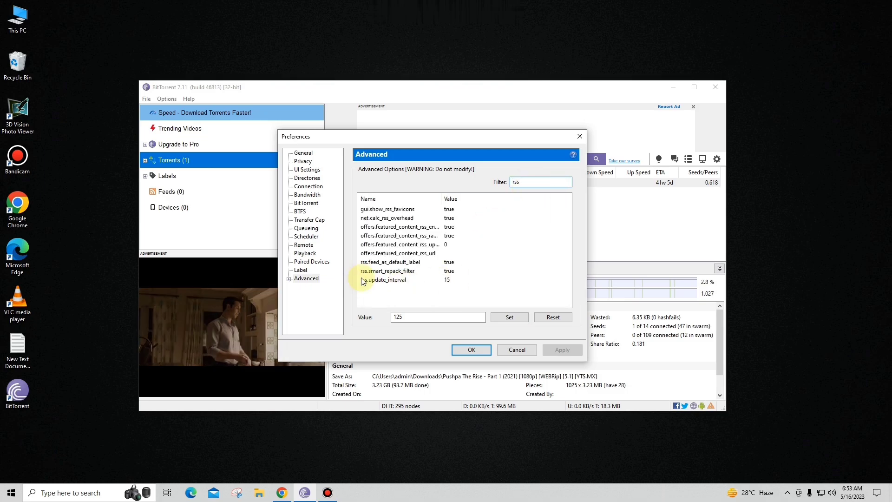
click(426, 280)
click(421, 316)
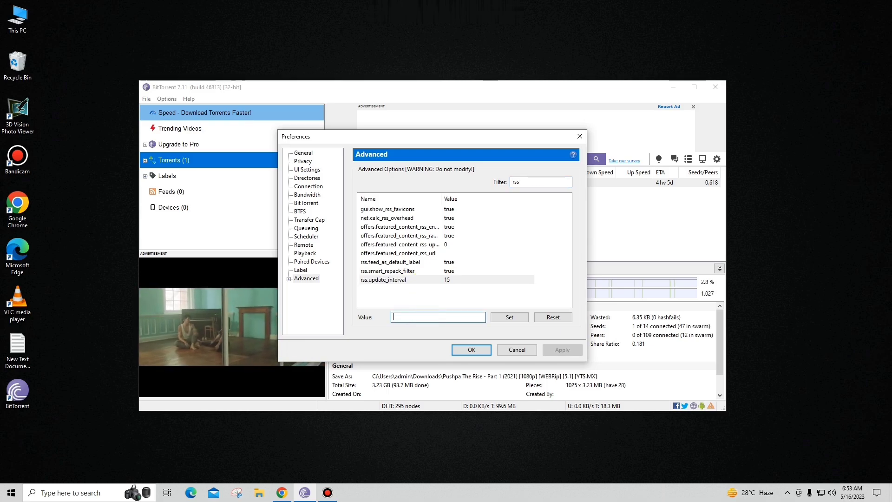
click(509, 317)
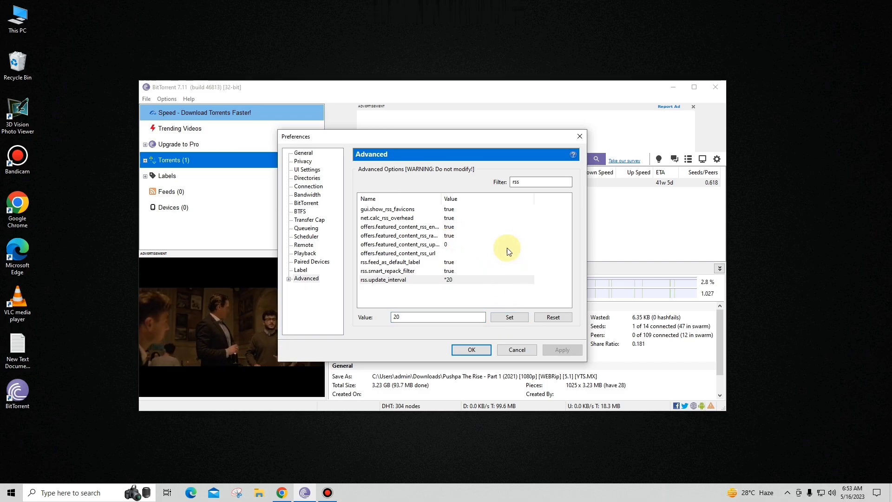
On the BitTorrent page, set outgoing protocol encryption to Forced and apply it
click(305, 203)
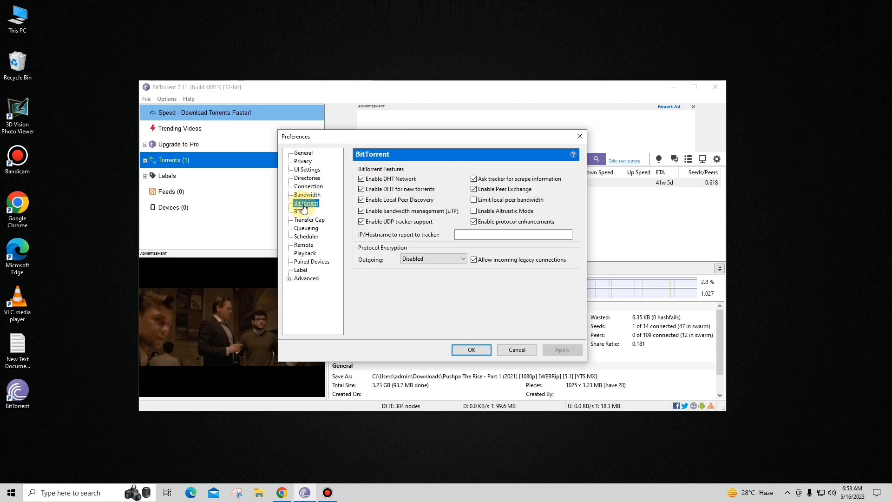
click(431, 259)
click(417, 280)
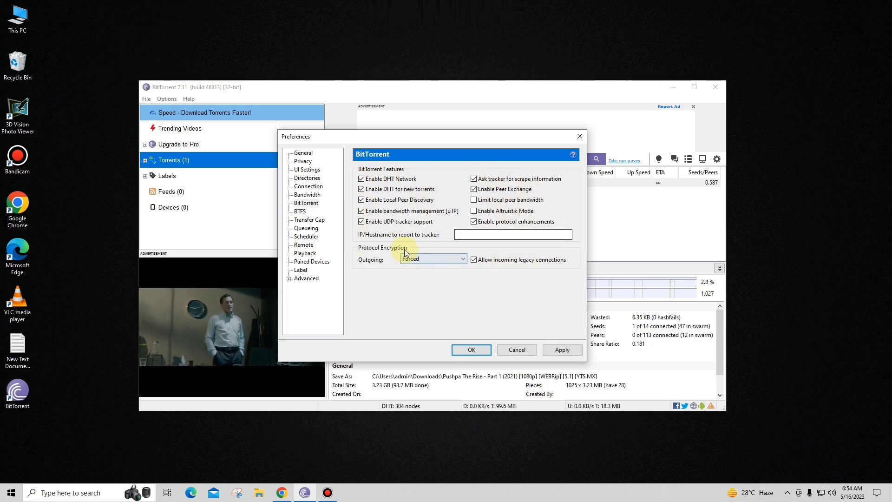
click(563, 350)
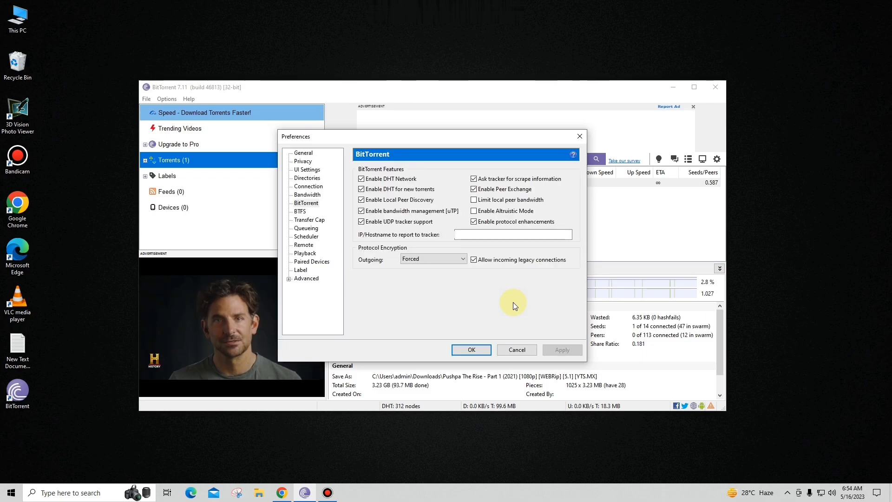
click(316, 187)
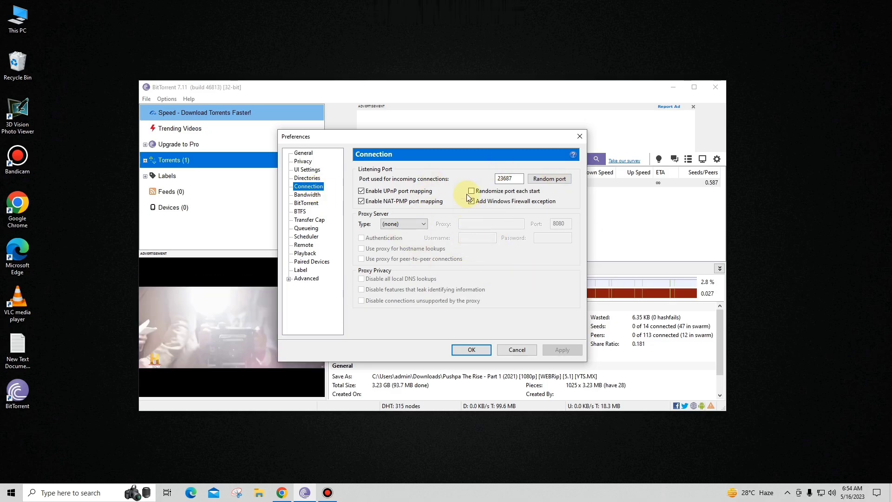
Change the incoming-connection listening port from 23687 to 45682 and apply it
double_click(519, 177)
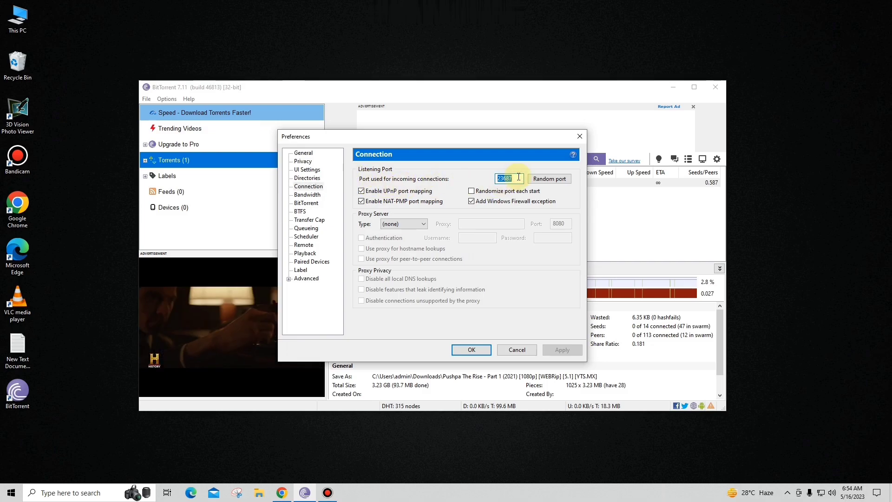
key(BackSpace)
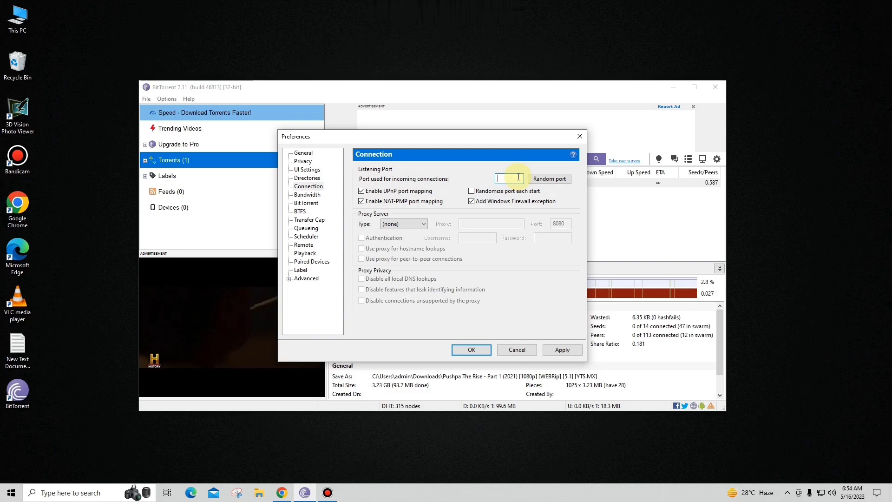
text(45682)
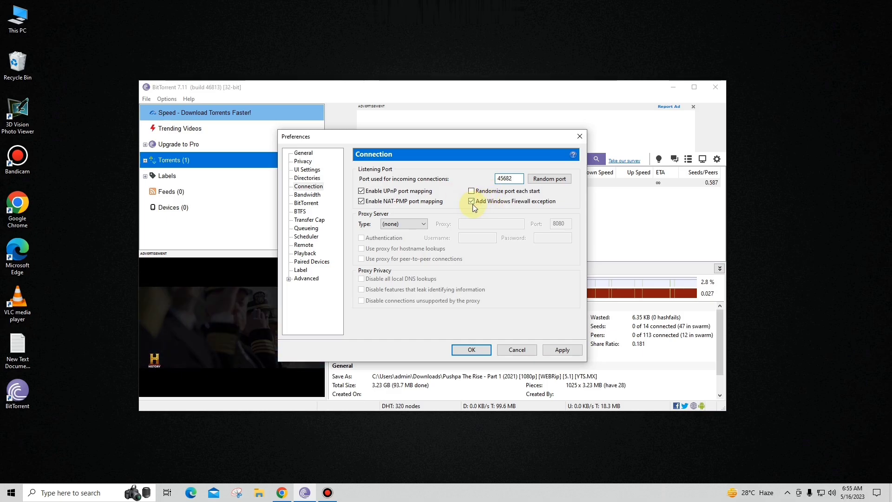
click(566, 349)
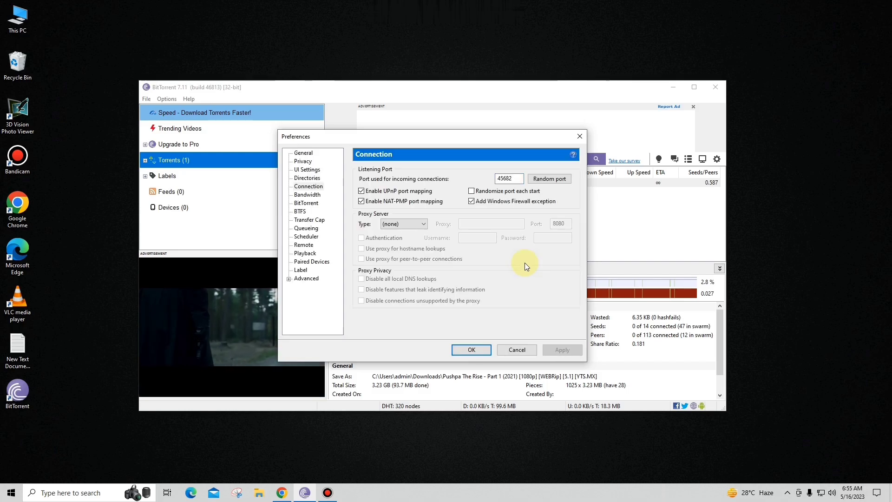
click(307, 195)
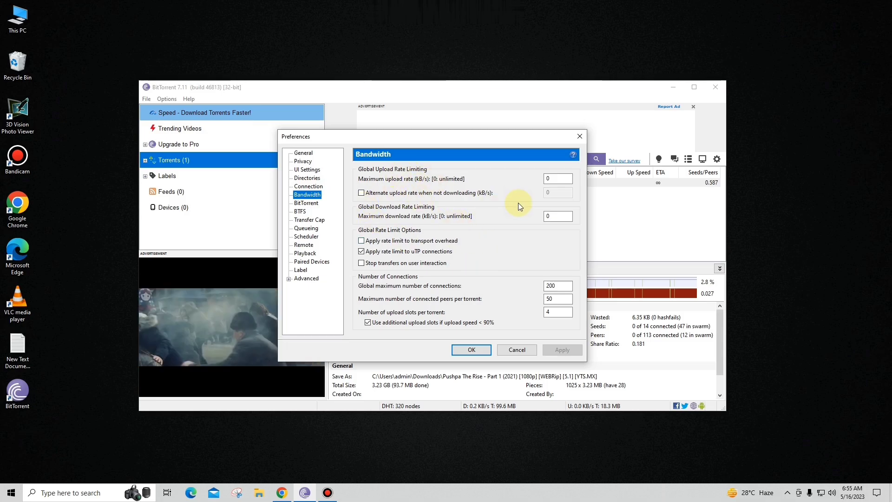
Limit upload to 70 kB/s and download to 6000 kB/s, set 2329 peers and 14 upload slots, and apply
click(556, 177)
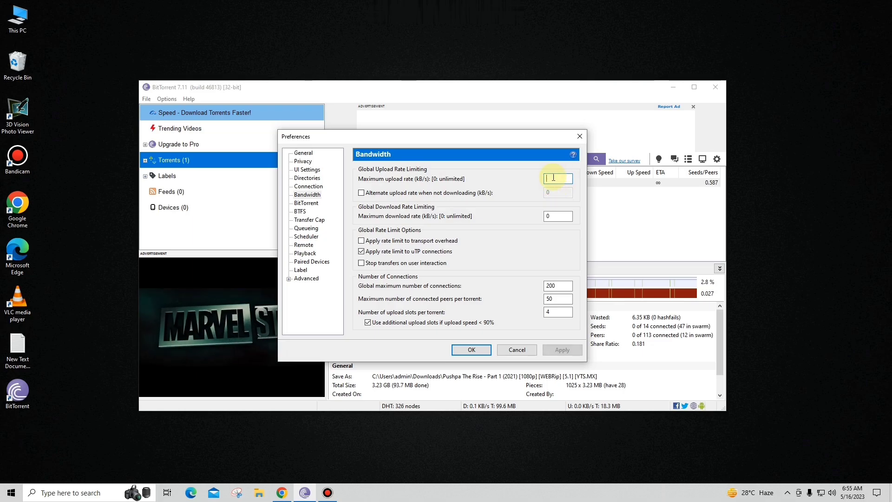
key(BackSpace)
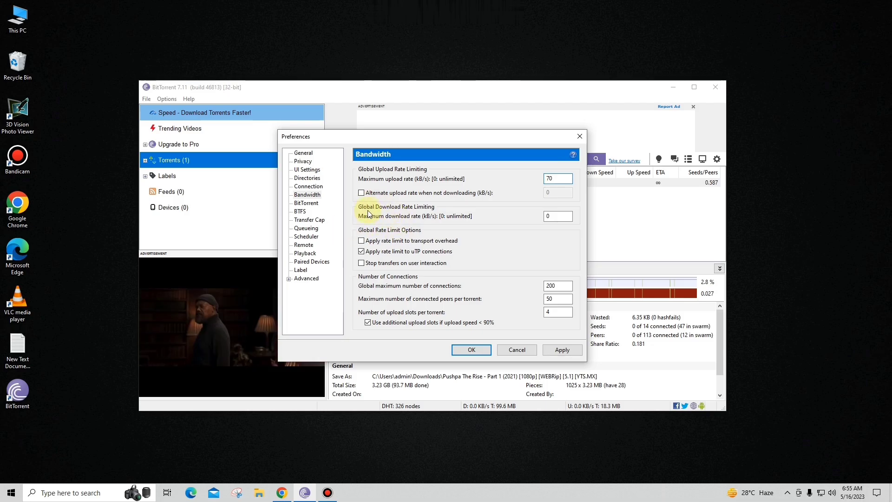
click(553, 215)
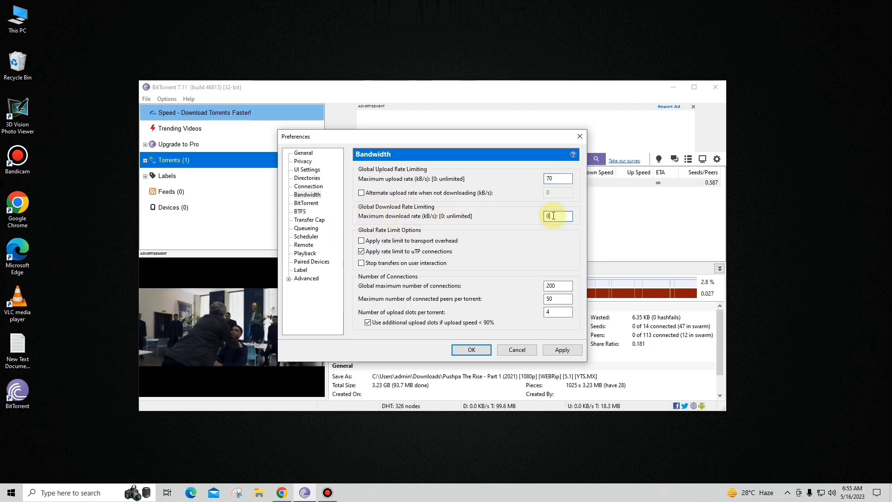
key(BackSpace)
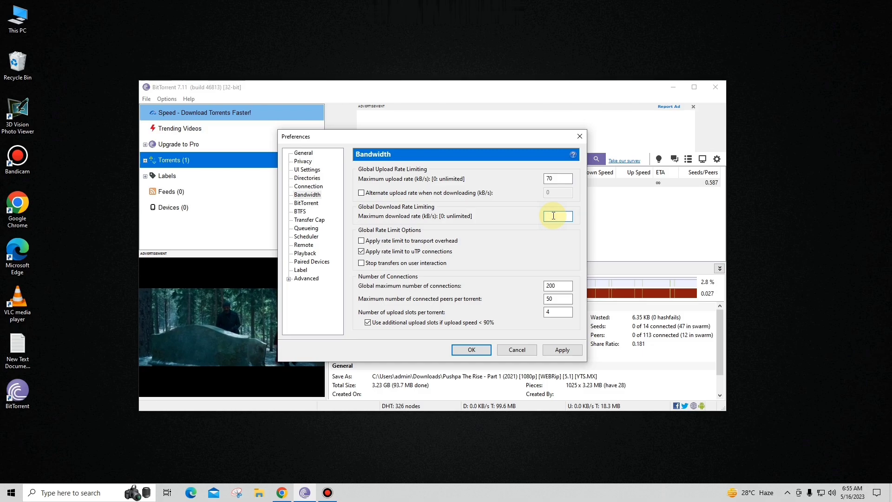
text(6000)
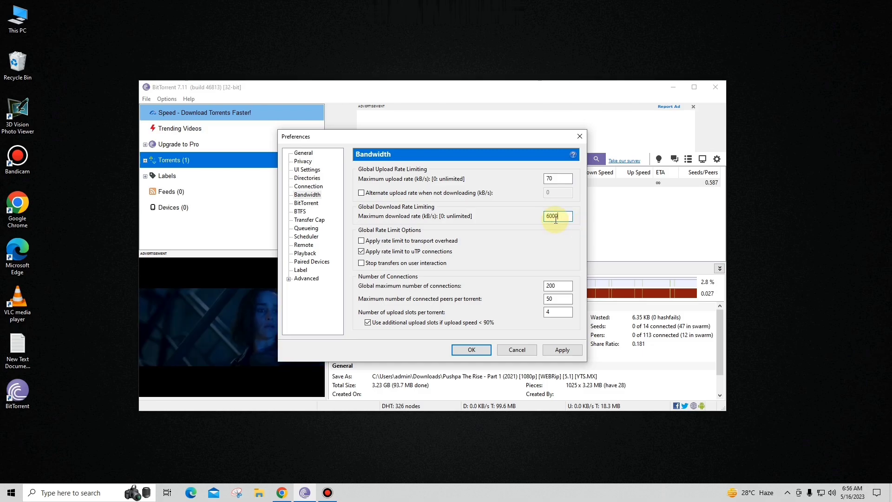
click(361, 241)
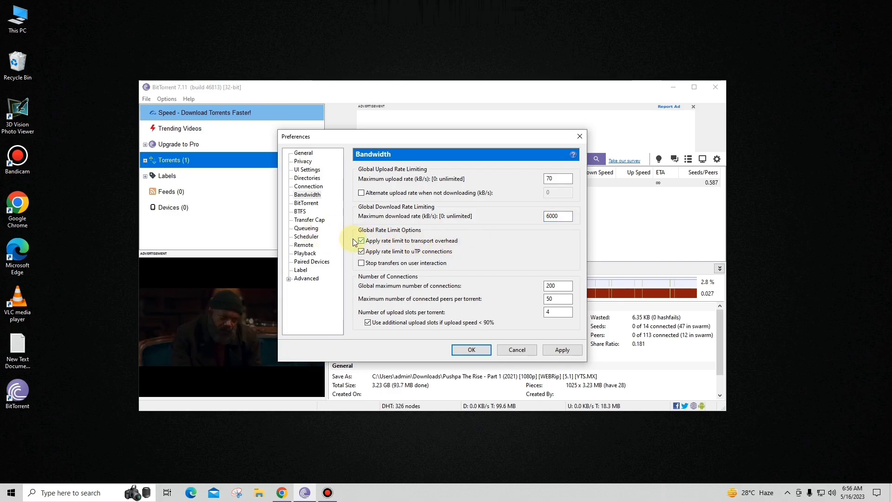
click(563, 288)
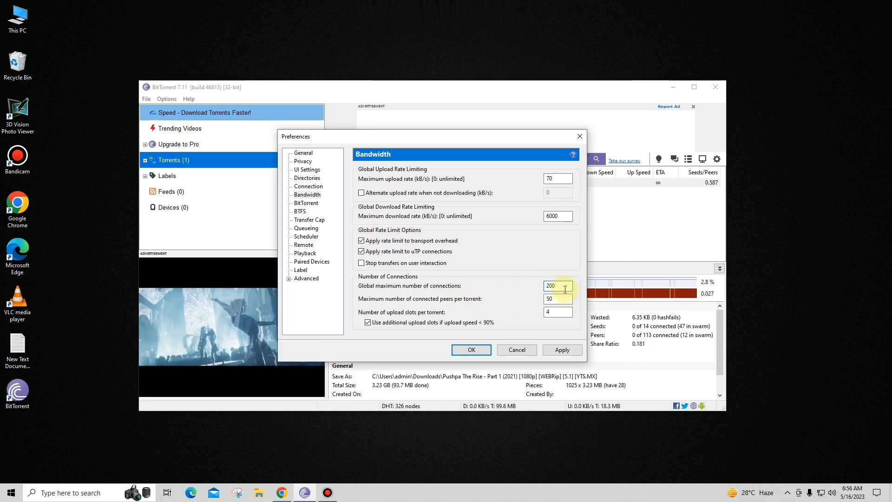
click(559, 299)
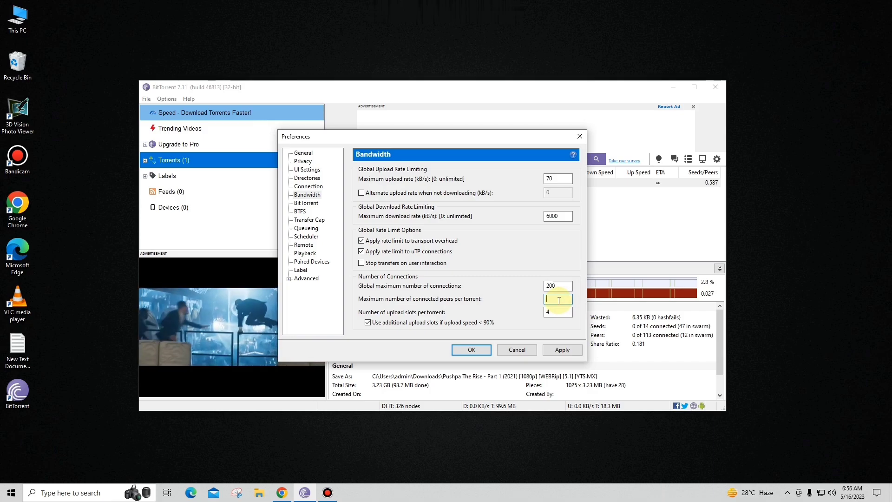
text(2329)
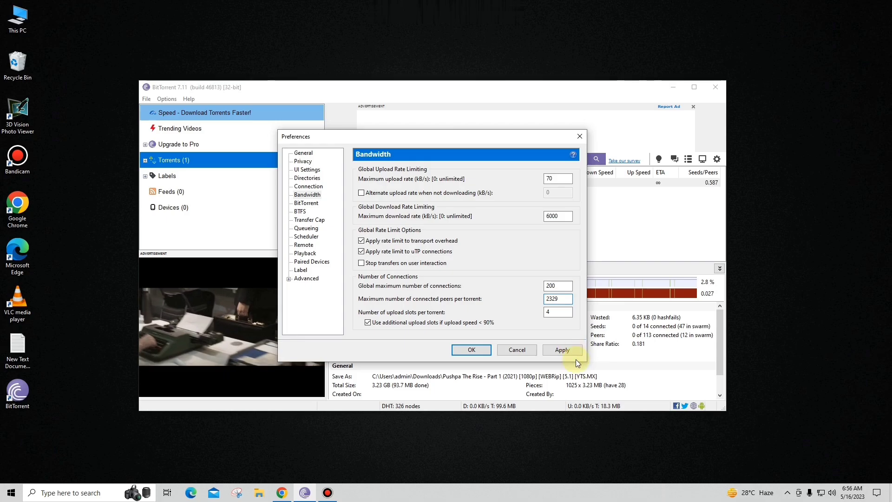
click(564, 314)
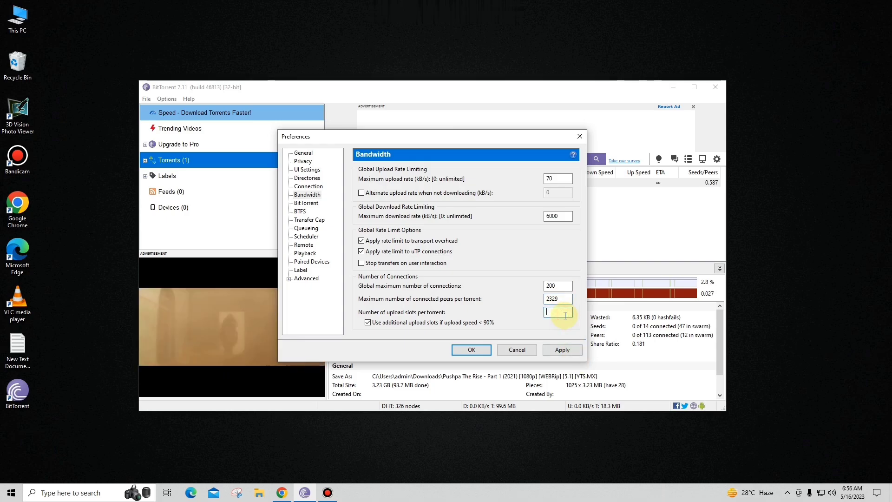
text(14)
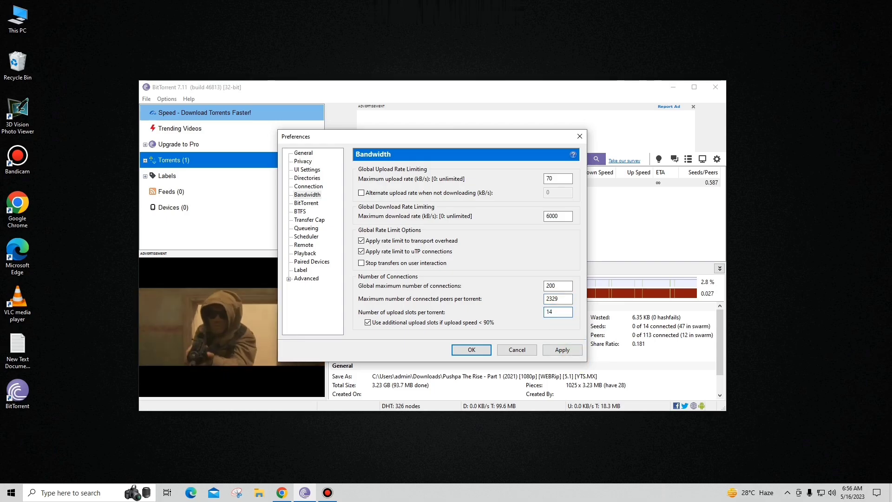
click(562, 348)
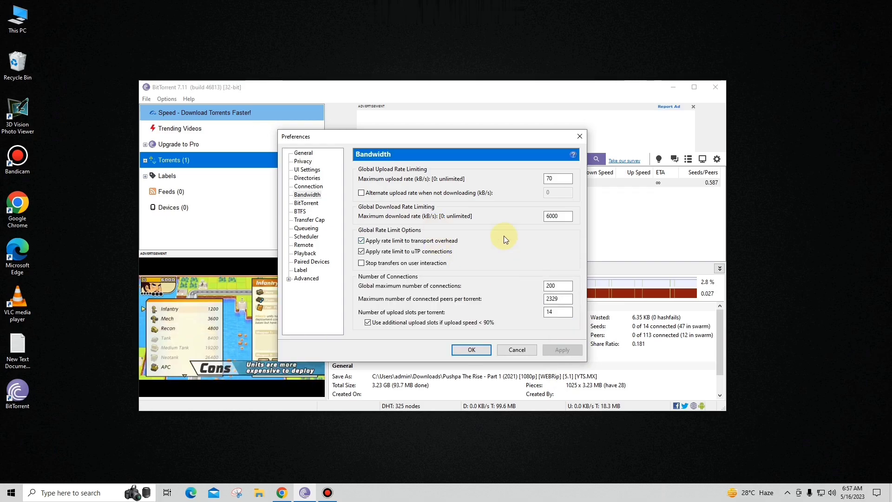
On the Privacy page, clear private data and opt out of ad personalization
click(304, 162)
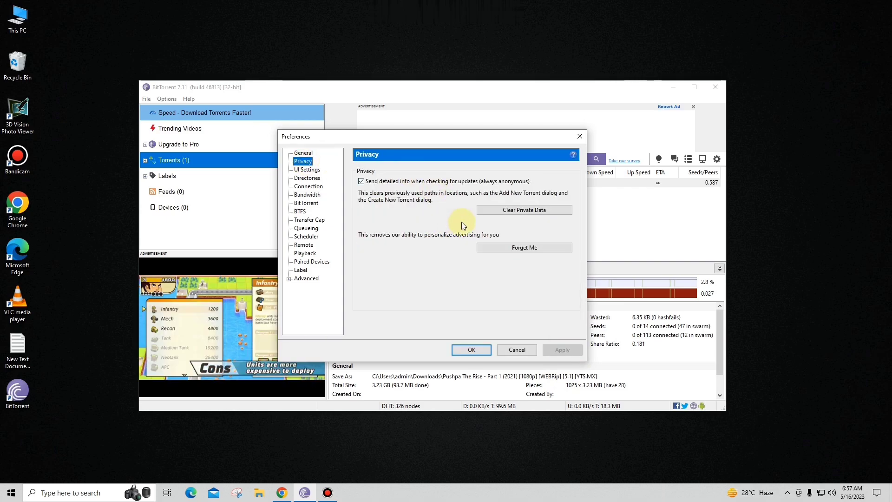
click(527, 214)
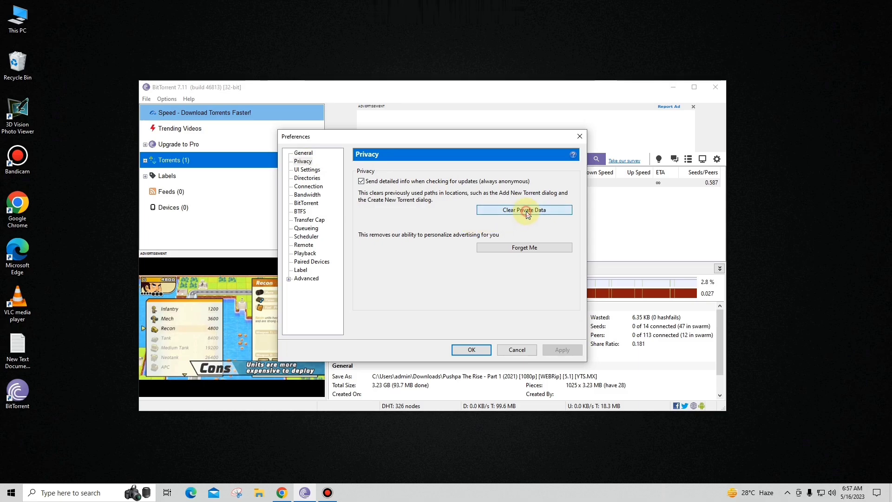
click(526, 250)
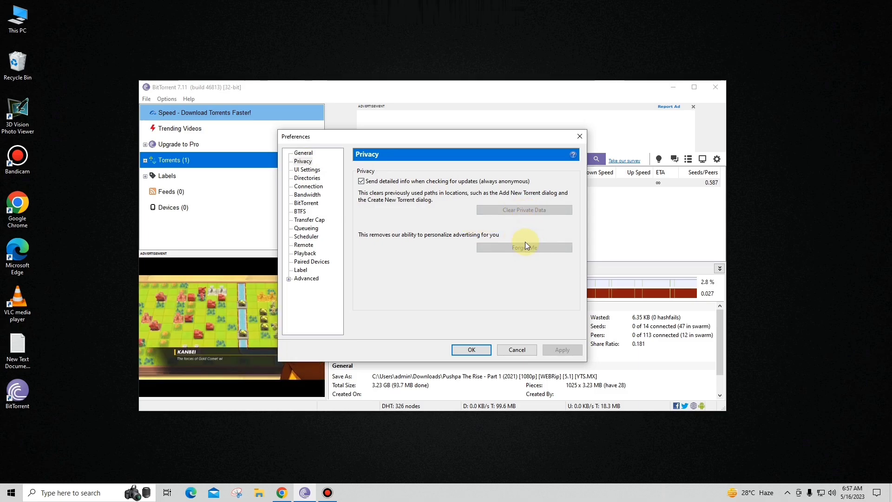
Close Preferences with OK, then start the torrent briefly and pause it again at 2.8%
click(474, 351)
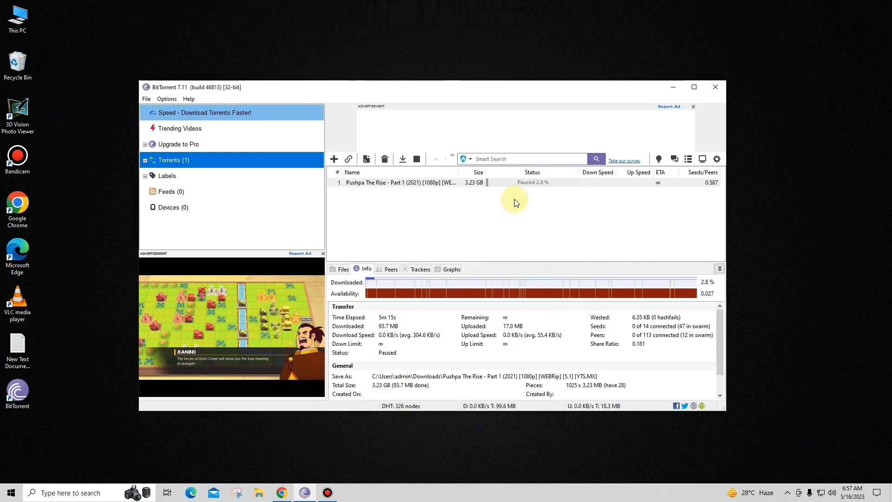
right_click(544, 181)
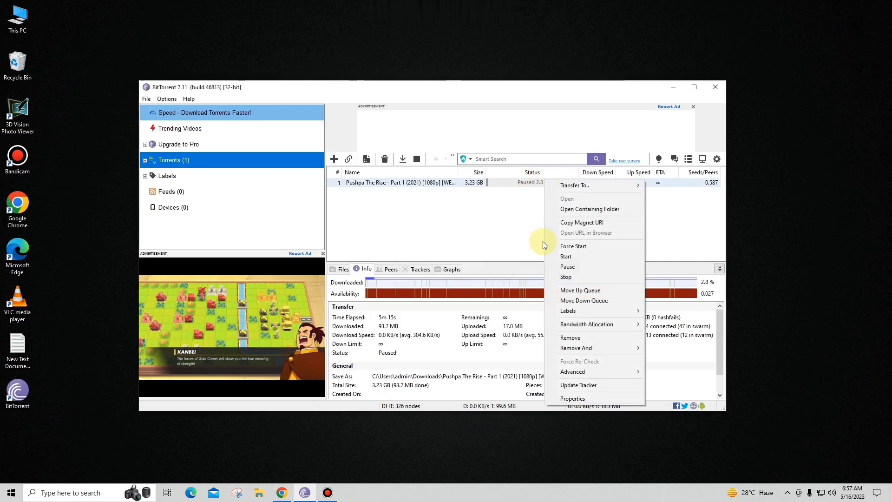
click(566, 256)
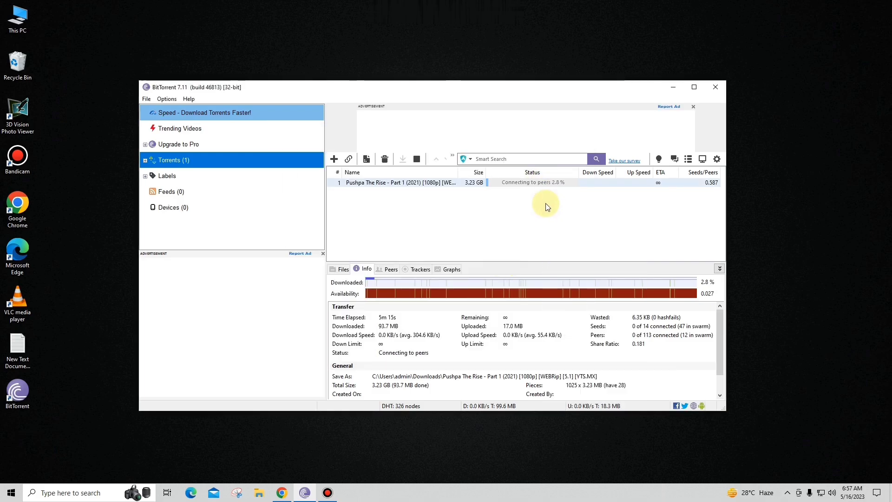
right_click(542, 182)
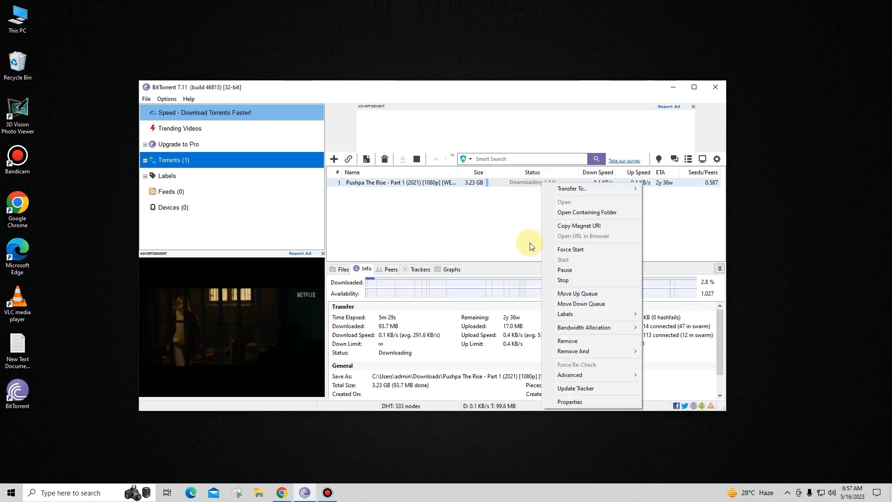
click(549, 268)
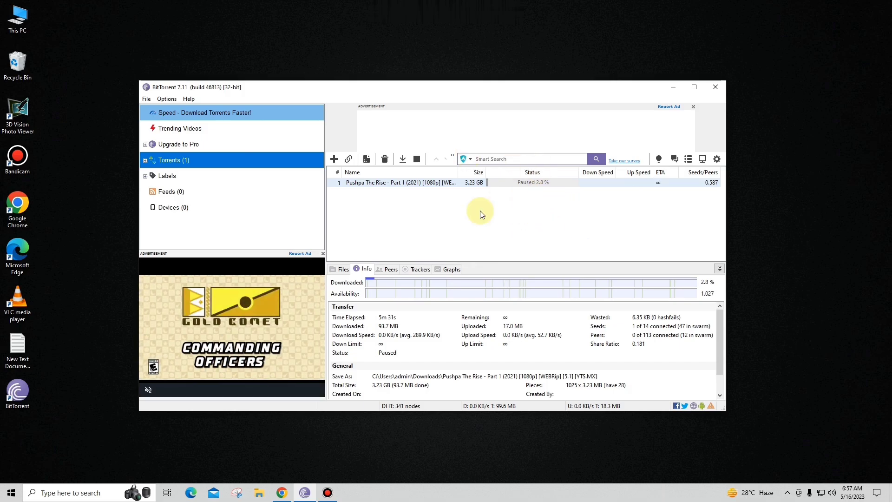
key(alt+Tab)
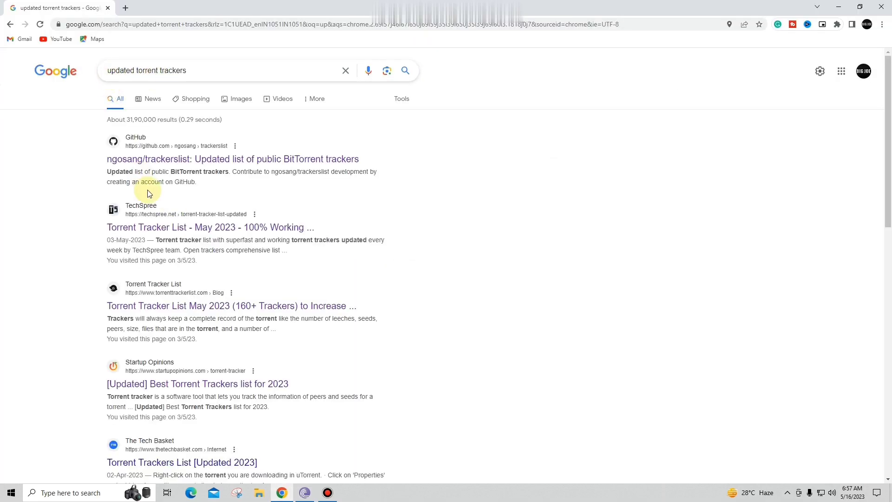
Open the TechSpree tracker-list search result in a new tab and scroll down to the trackers
right_click(289, 228)
click(316, 231)
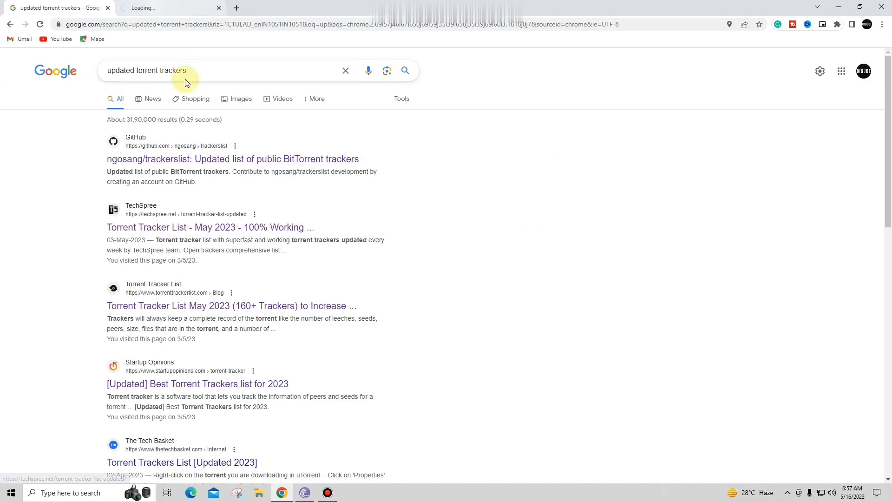
key(ctrl+Tab)
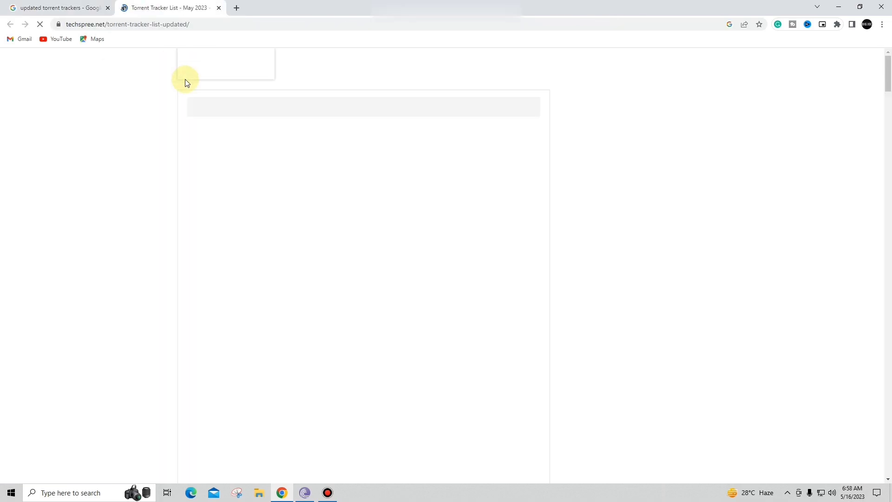
scroll(158, 125, down, 2)
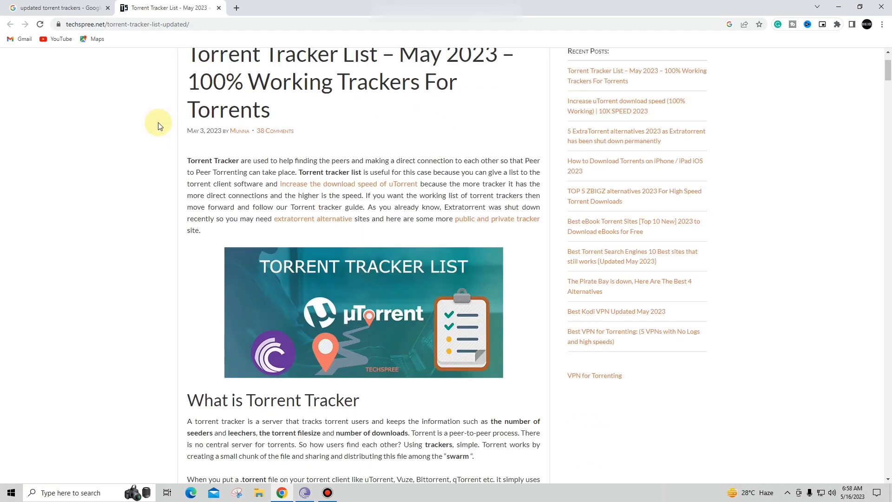
scroll(158, 126, down, 20)
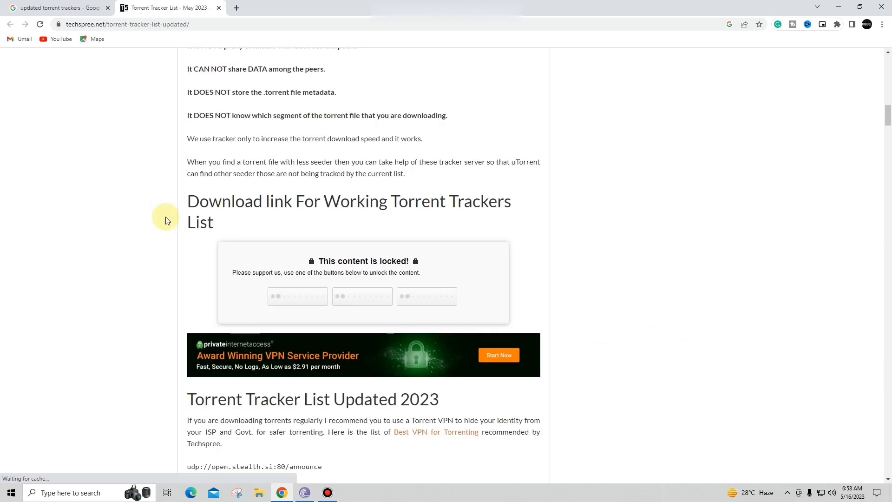
scroll(177, 216, down, 5)
Select the block of tracker URLs on the TechSpree page and copy them
drag(213, 218, 283, 159)
scroll(318, 60, down, 5)
click(345, 331)
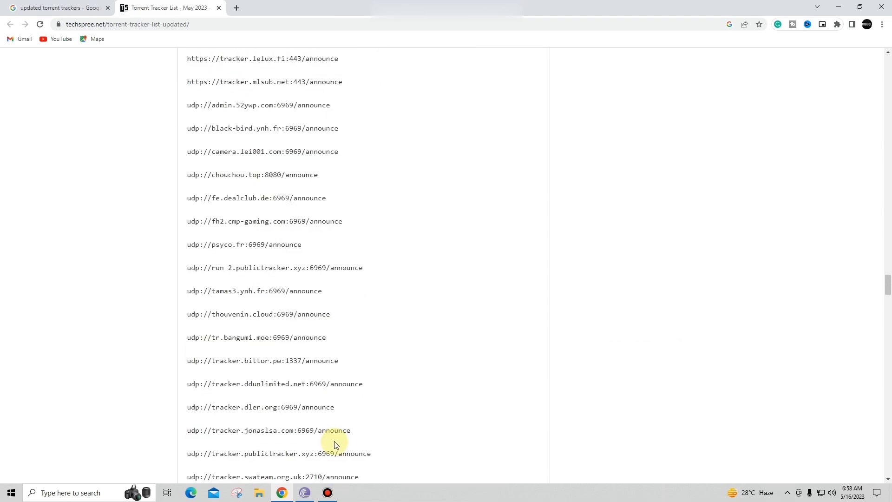
drag(334, 448, 338, 479)
scroll(352, 292, down, 1)
drag(352, 292, 367, 274)
right_click(317, 270)
click(328, 274)
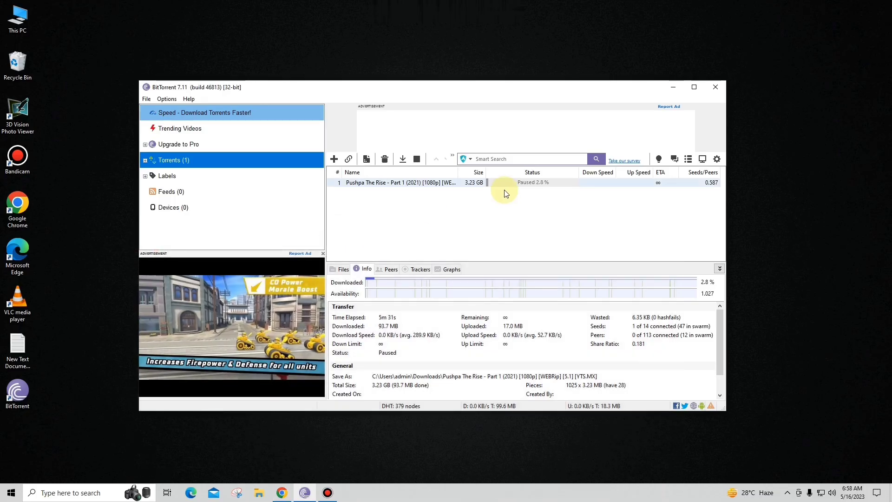
In the torrent's Properties, paste the copied trackers on a new line after wss://tracker.btorrent.xyz and save
right_click(520, 183)
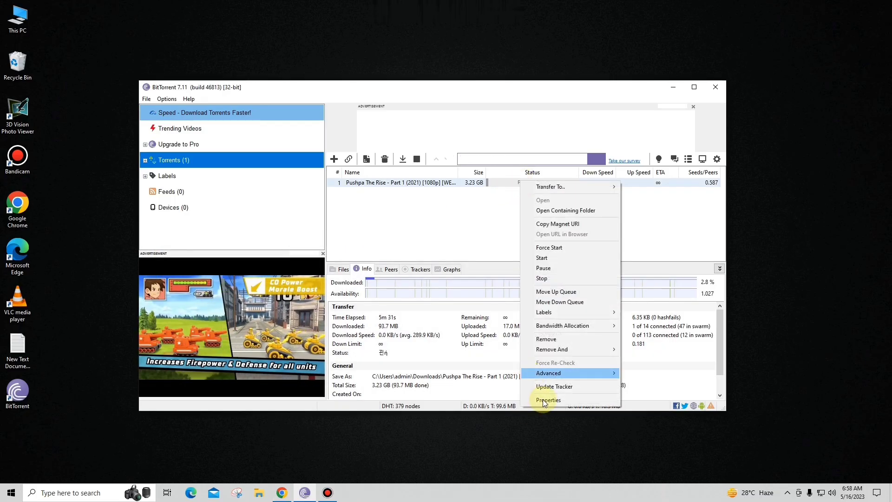
click(539, 400)
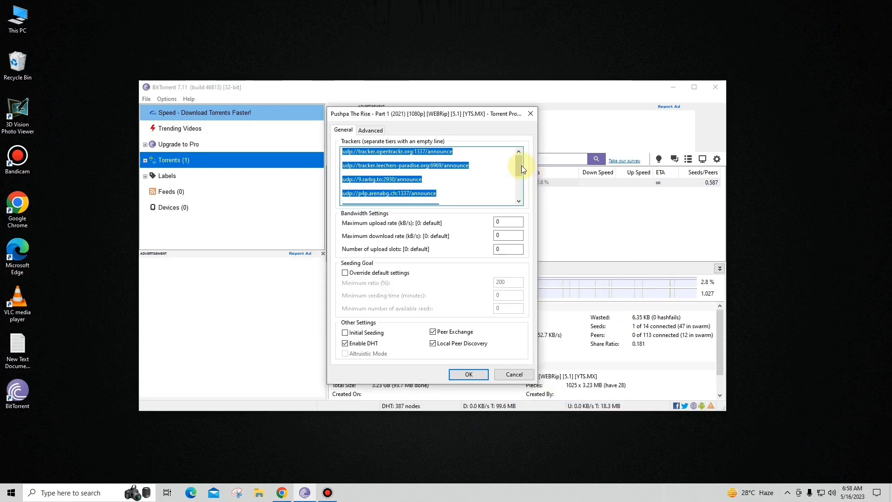
drag(520, 165, 522, 200)
click(447, 200)
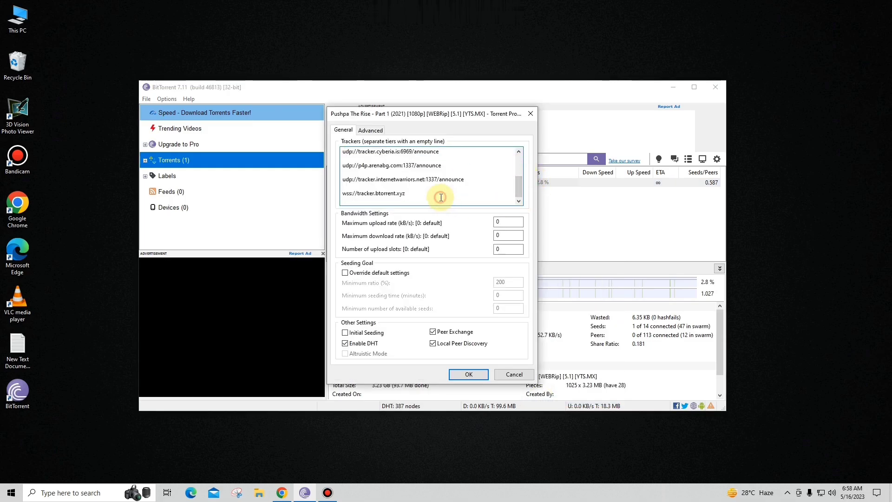
key(Return)
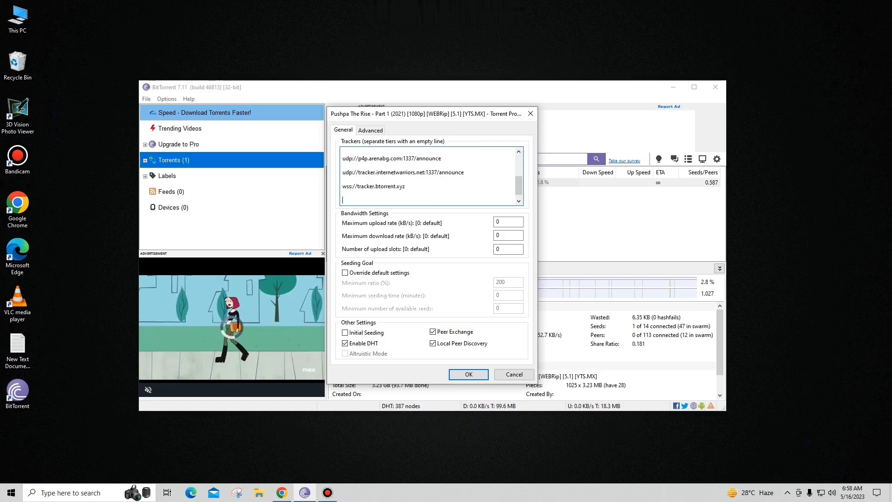
key(ctrl+v)
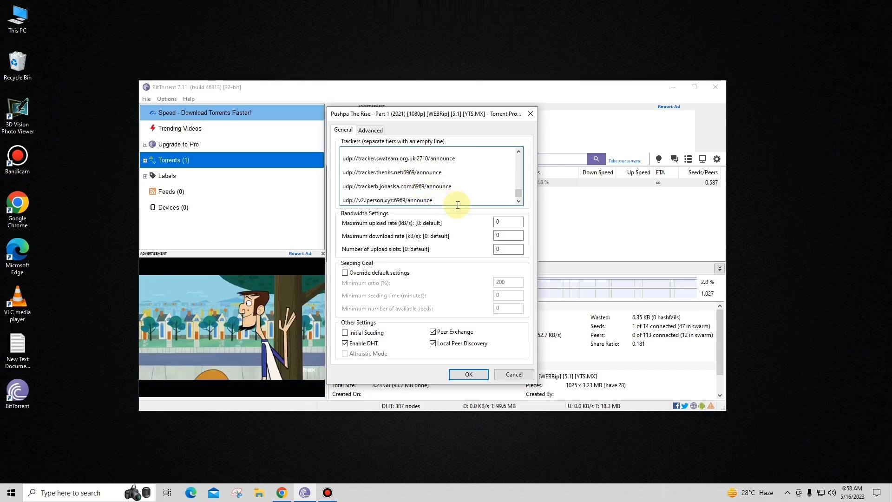
scroll(520, 178, up, 5)
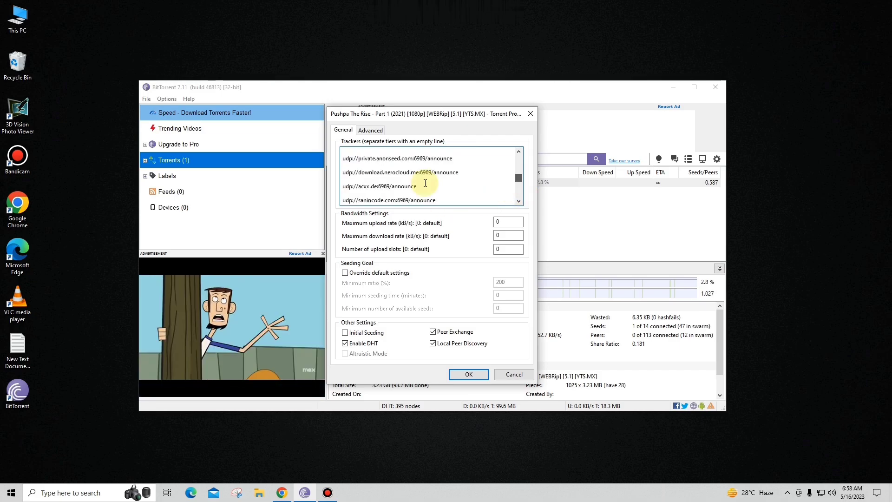
click(477, 374)
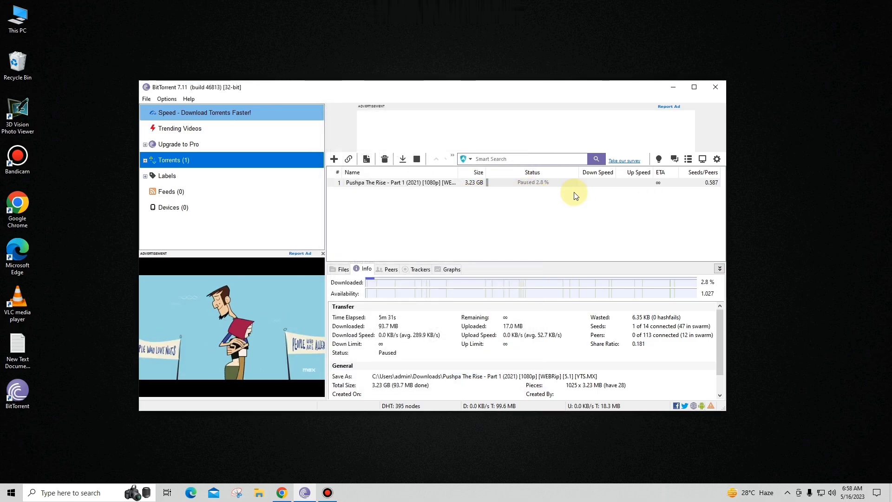